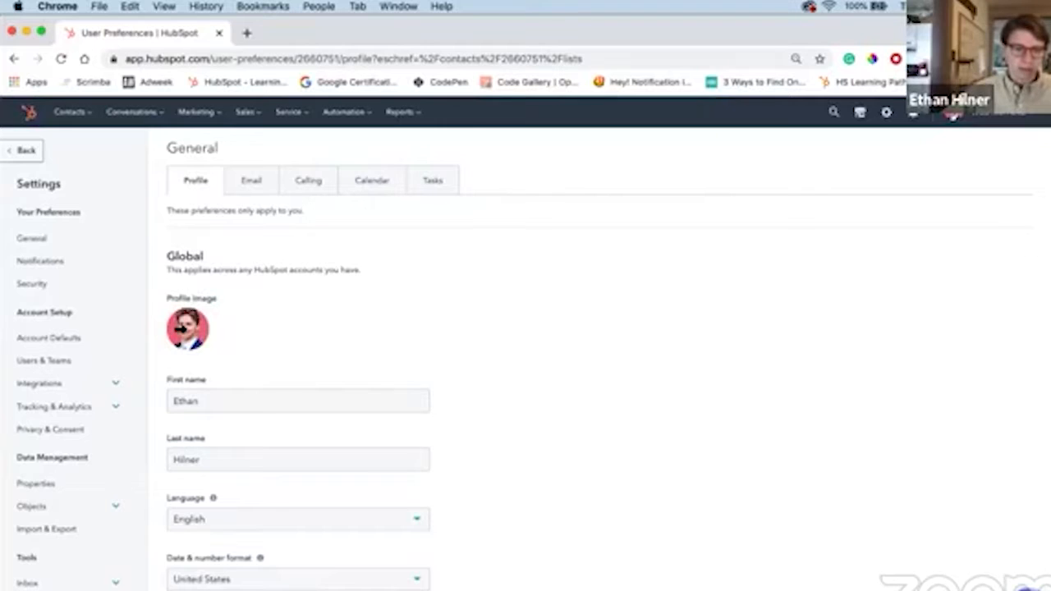
Open the Users & Teams settings and review the account's user list, assigned roles and the actions available for a user.
{"action": "left_click", "coordinate": [49, 337]}
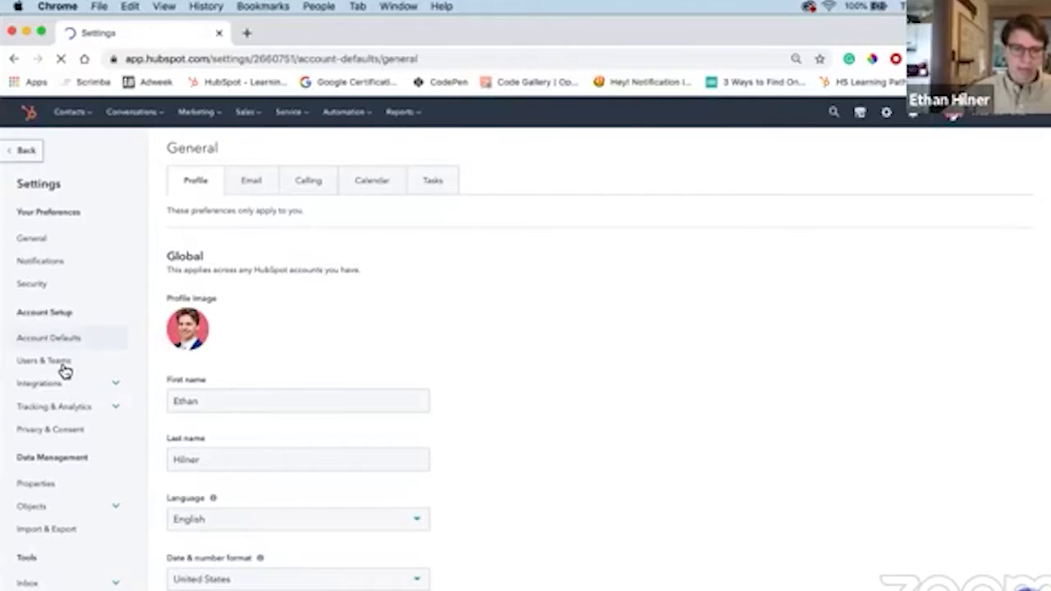
{"action": "left_click", "coordinate": [61, 366]}
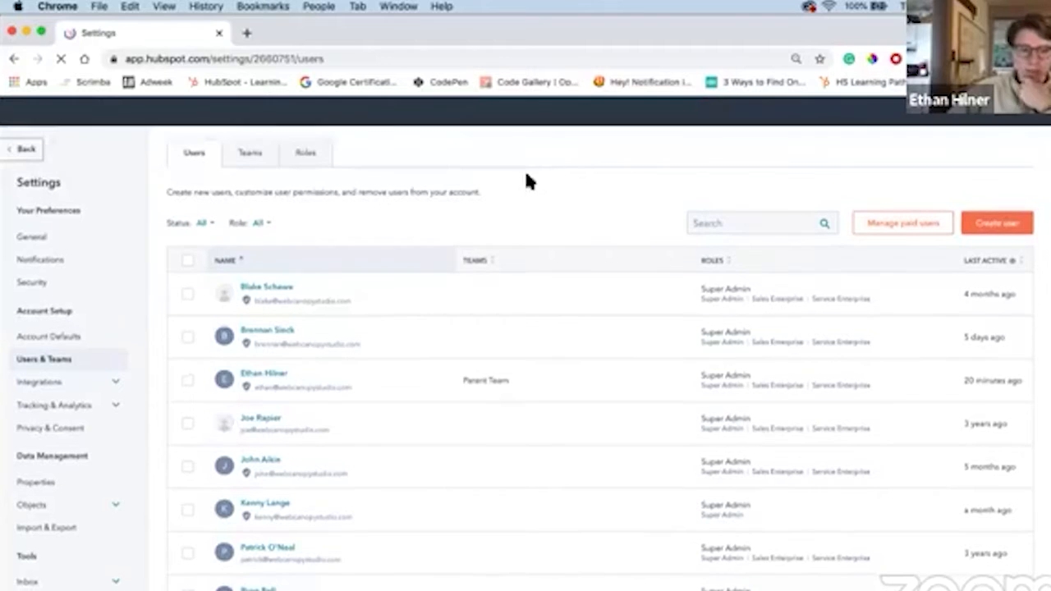
{"action": "scroll", "coordinate": [540, 179], "scroll_direction": "down", "scroll_amount": 3}
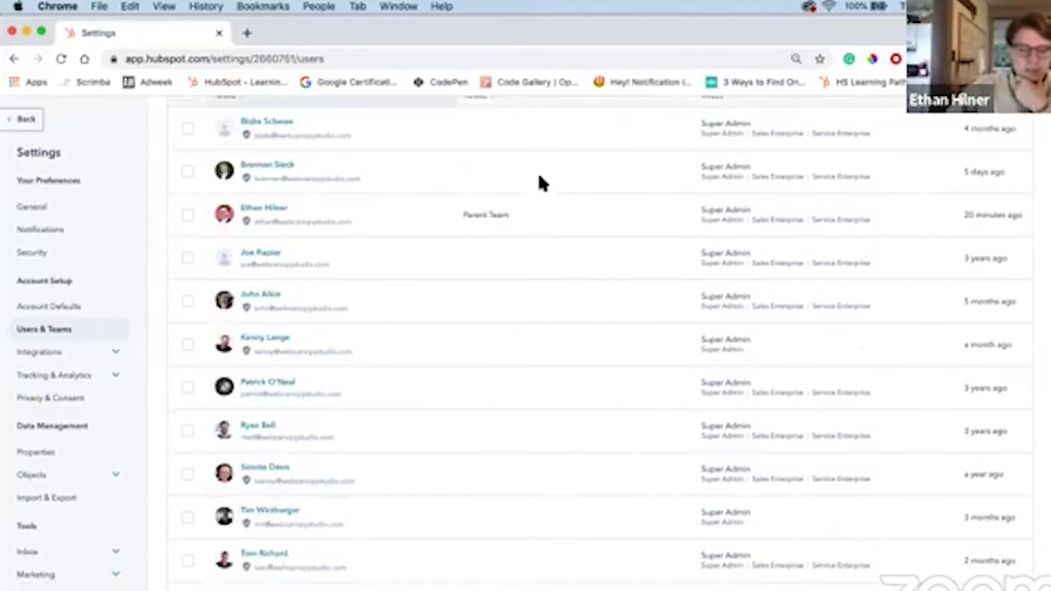
{"action": "scroll", "coordinate": [539, 180], "scroll_direction": "up", "scroll_amount": 4}
{"action": "scroll", "coordinate": [539, 180], "scroll_direction": "down", "scroll_amount": 6}
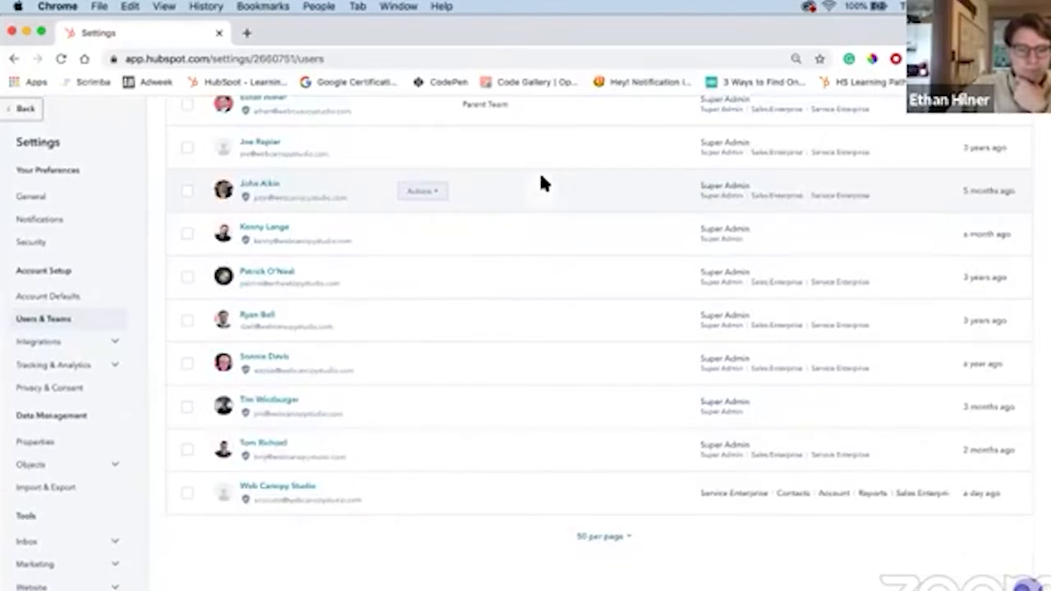
{"action": "scroll", "coordinate": [539, 181], "scroll_direction": "up", "scroll_amount": 5}
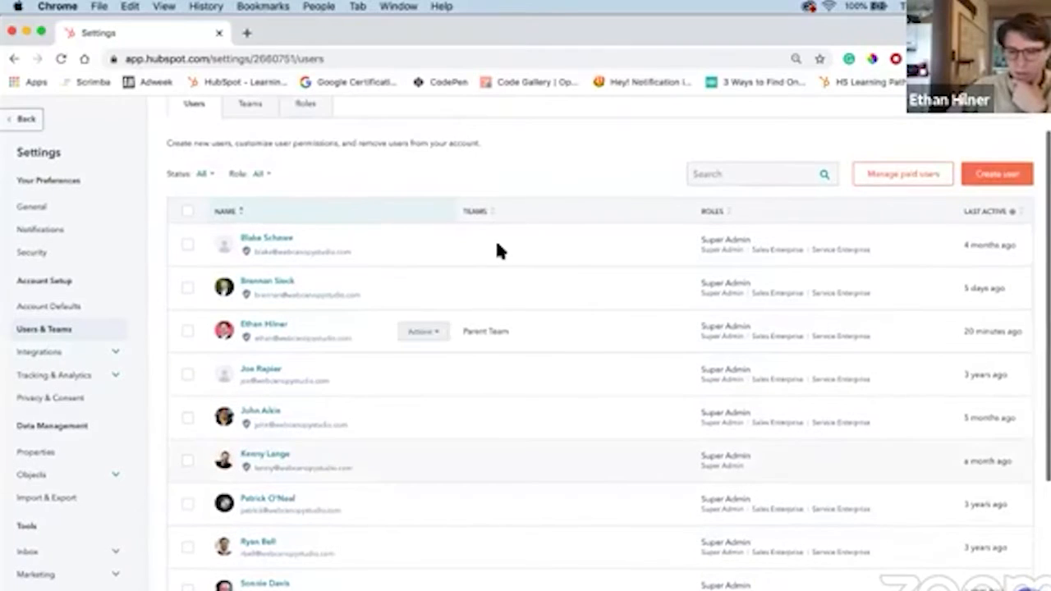
{"action": "scroll", "coordinate": [484, 247], "scroll_direction": "down", "scroll_amount": 1}
{"action": "scroll", "coordinate": [574, 238], "scroll_direction": "up", "scroll_amount": 2}
{"action": "scroll", "coordinate": [673, 236], "scroll_direction": "down", "scroll_amount": 1}
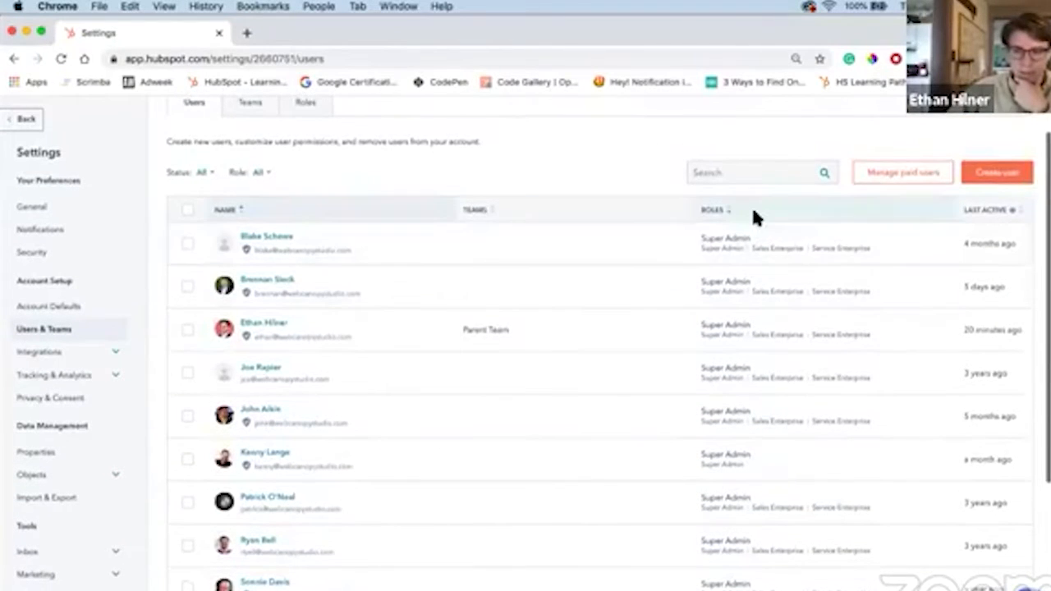
{"action": "left_click", "coordinate": [423, 245]}
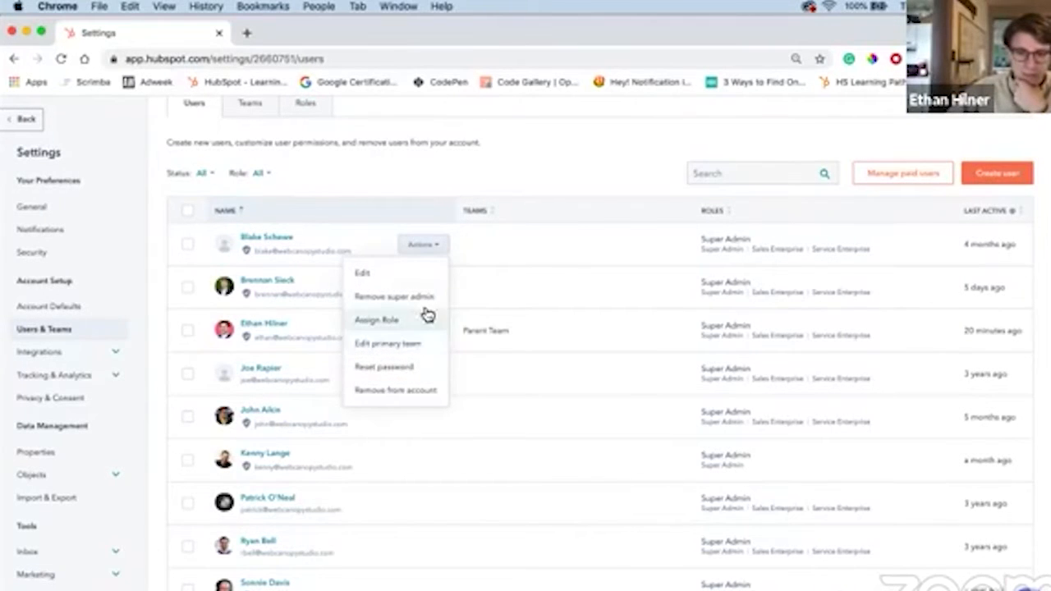
{"action": "scroll", "coordinate": [491, 172], "scroll_direction": "up", "scroll_amount": 2}
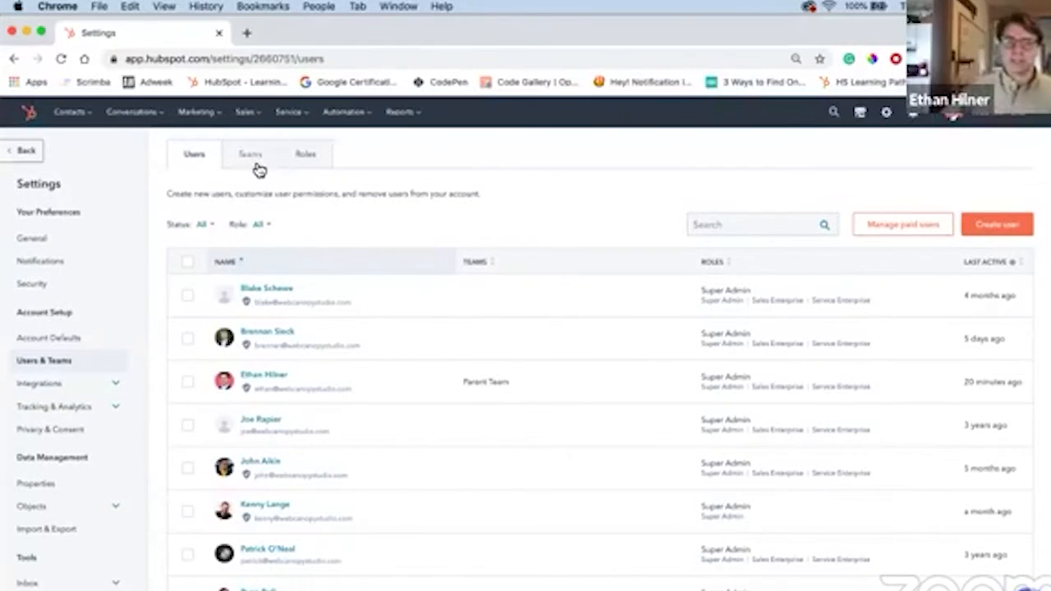
Start creating a team named "Test Team" with Parent Team as its parent team.
{"action": "left_click", "coordinate": [255, 166]}
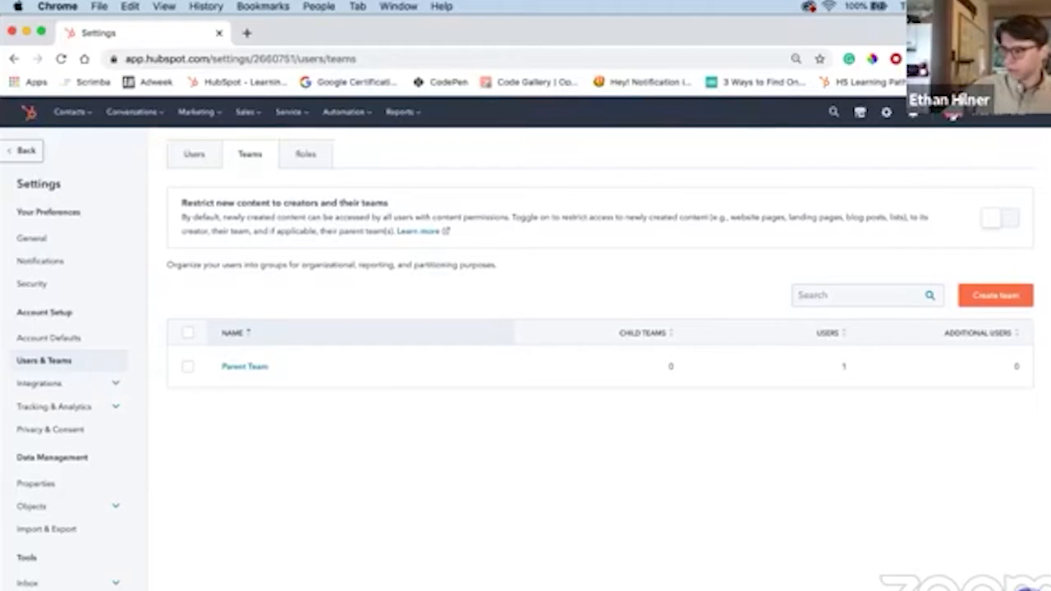
{"action": "left_click", "coordinate": [990, 292]}
{"action": "left_click", "coordinate": [903, 193]}
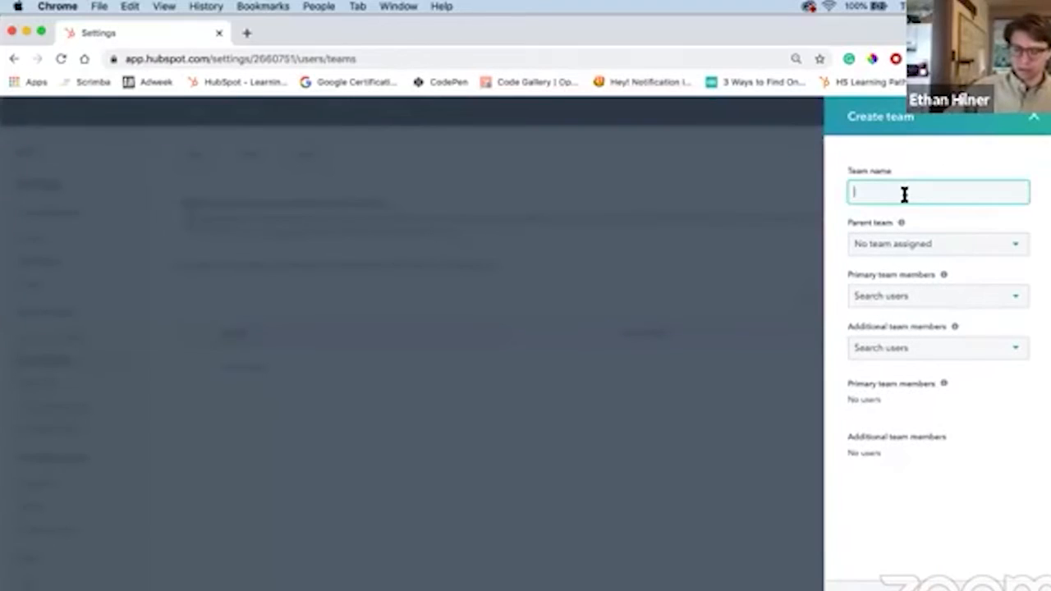
{"action": "type", "text": "Ch"}
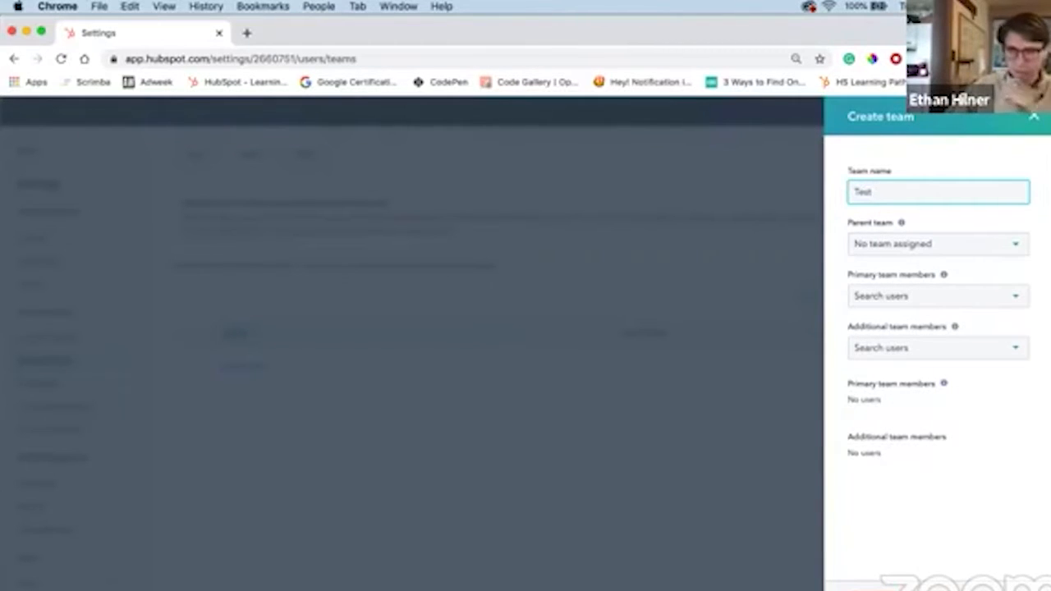
{"action": "type", "text": "Team"}
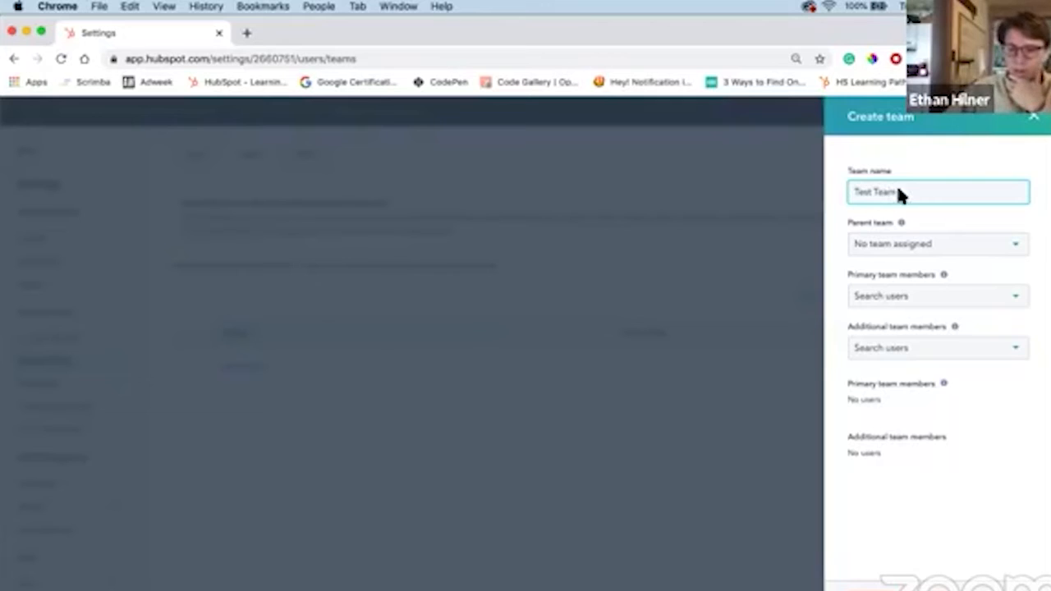
{"action": "left_click", "coordinate": [962, 250]}
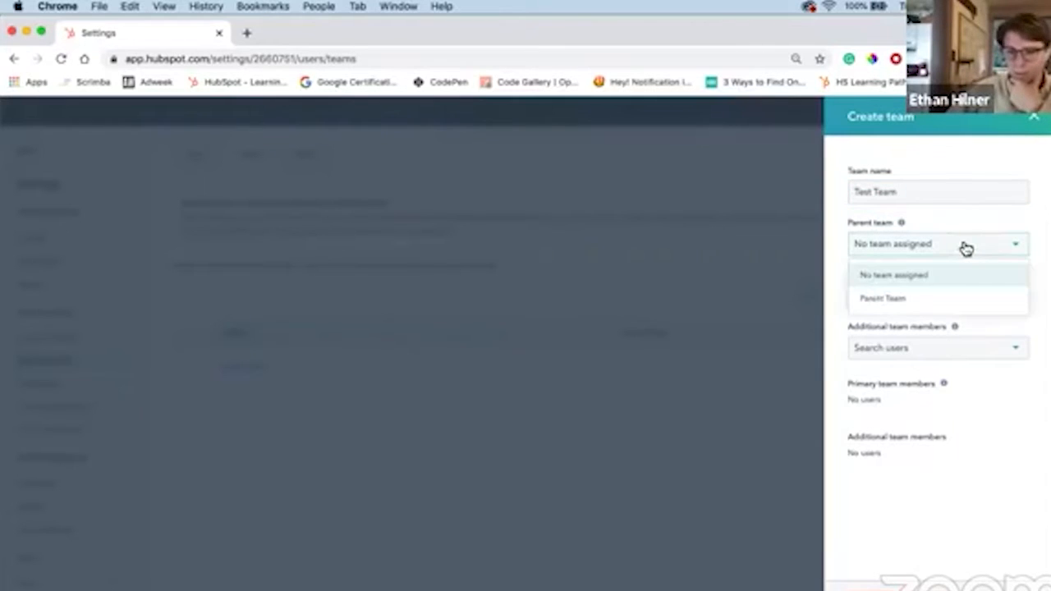
{"action": "left_click", "coordinate": [925, 305]}
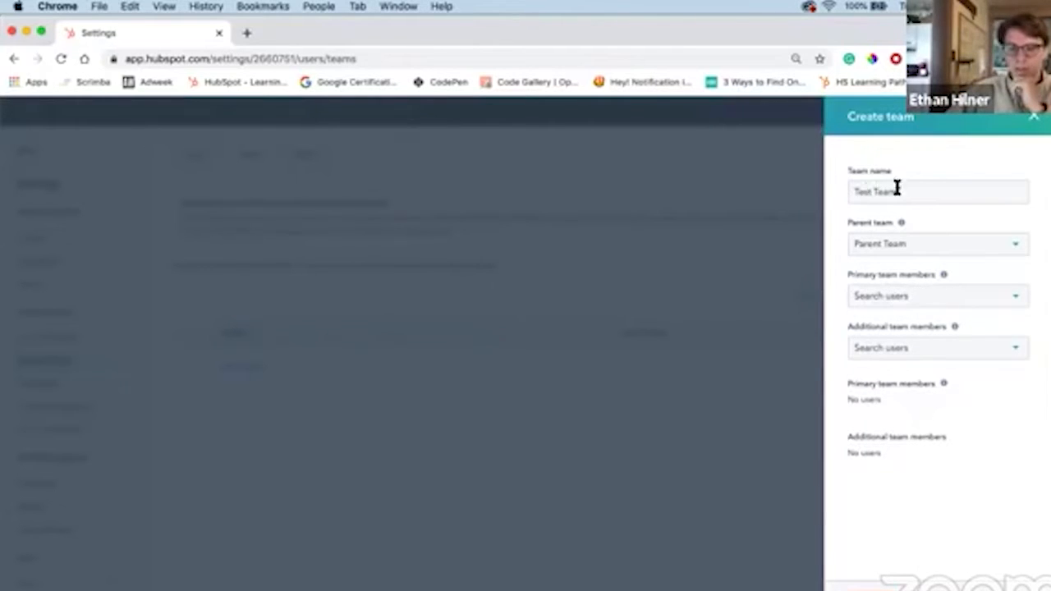
Change the new team's name to "Marketing Team".
{"action": "double_click", "coordinate": [868, 192]}
{"action": "type", "text": "Ma"}
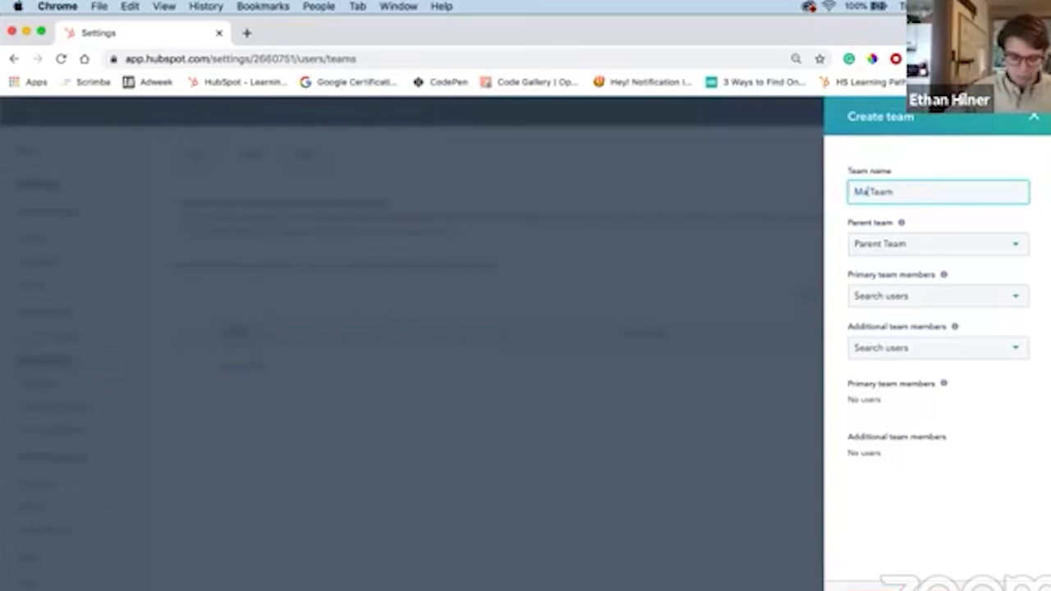
{"action": "type", "text": "rketing"}
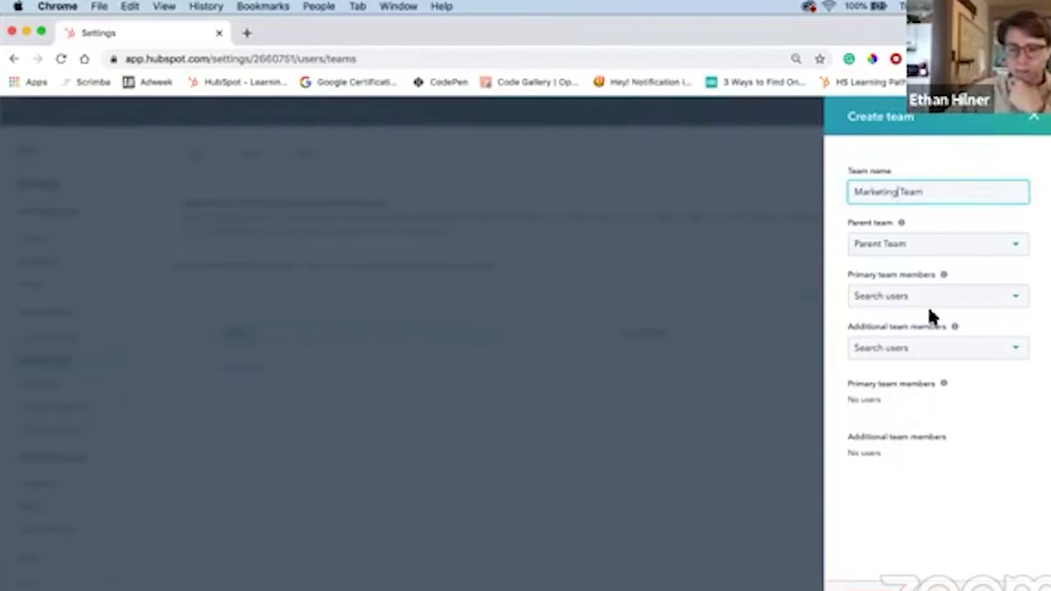
Add three users as primary team members of the Marketing Team.
{"action": "left_click", "coordinate": [917, 300]}
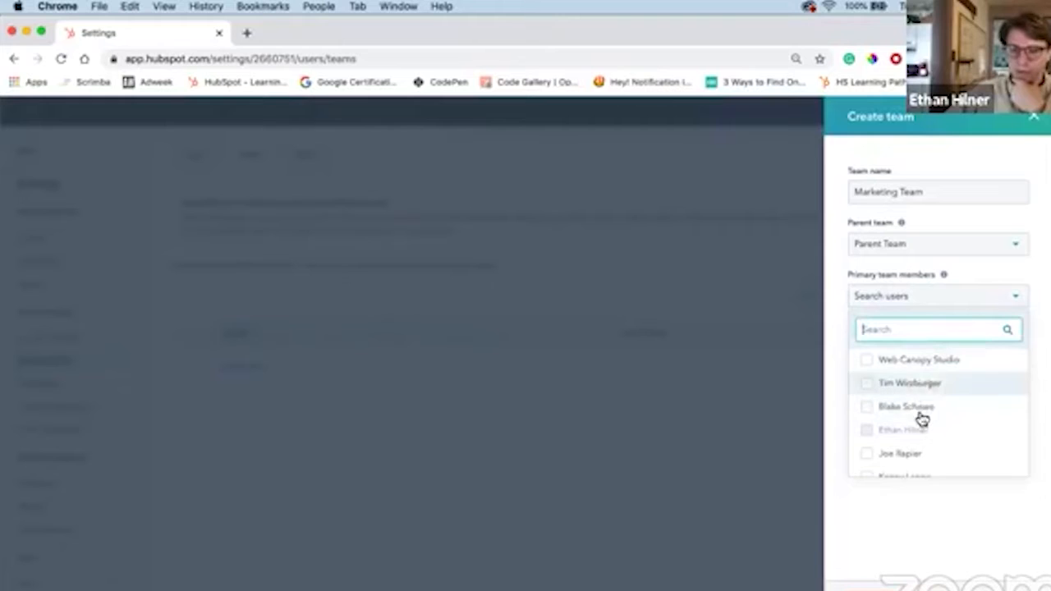
{"action": "scroll", "coordinate": [911, 427], "scroll_direction": "down", "scroll_amount": 3}
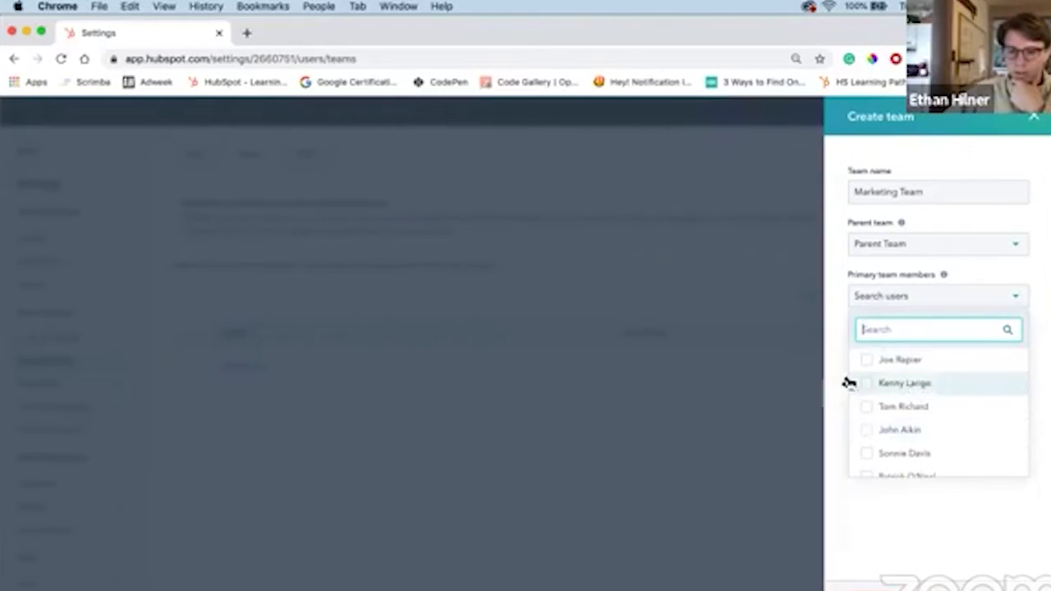
{"action": "scroll", "coordinate": [905, 389], "scroll_direction": "up", "scroll_amount": 3}
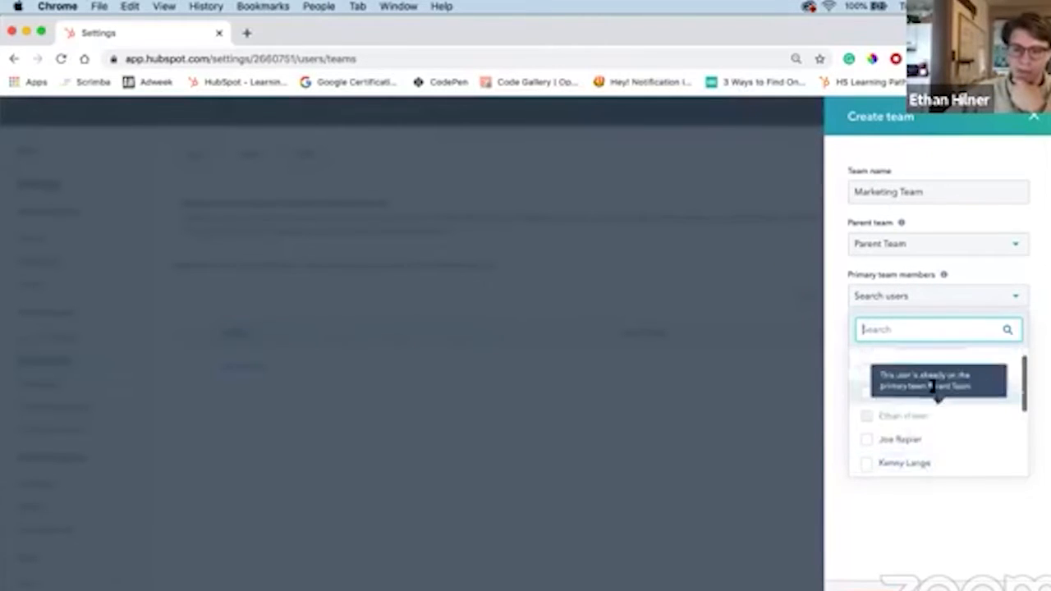
{"action": "scroll", "coordinate": [932, 385], "scroll_direction": "up", "scroll_amount": 1}
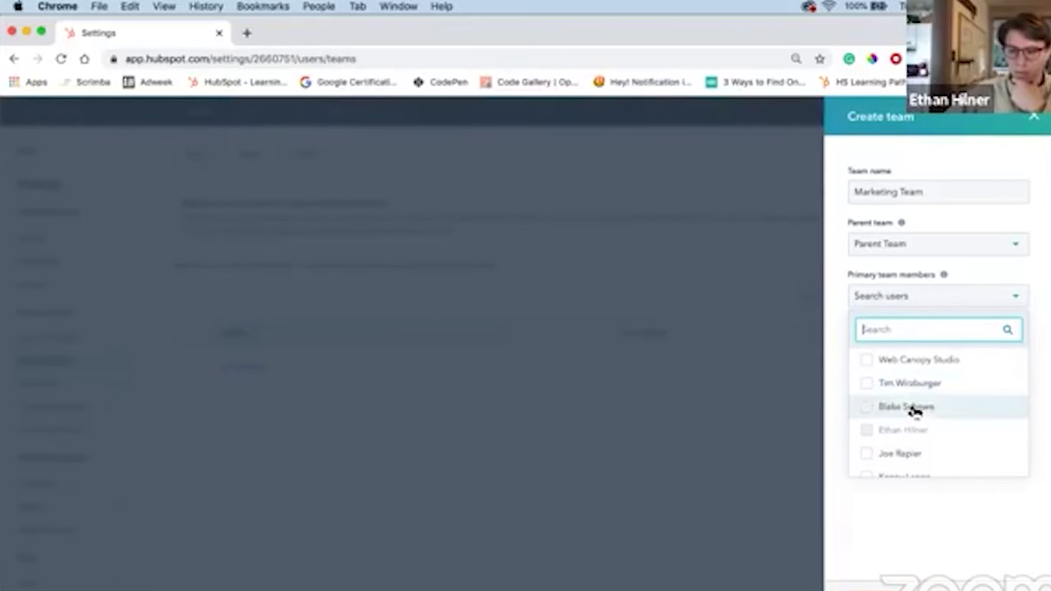
{"action": "left_click", "coordinate": [913, 408]}
{"action": "scroll", "coordinate": [915, 402], "scroll_direction": "down", "scroll_amount": 3}
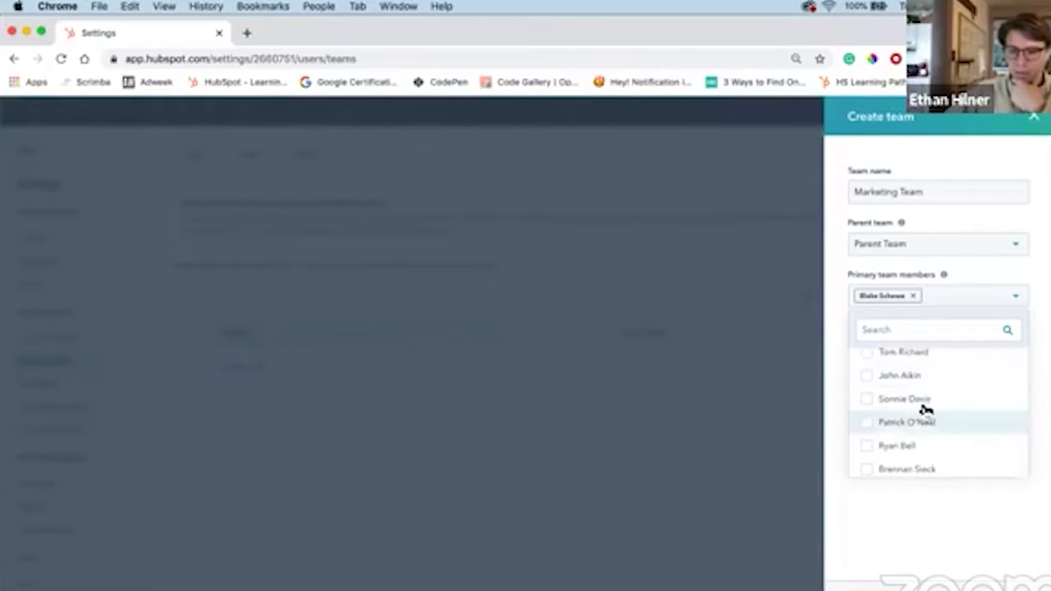
{"action": "left_click", "coordinate": [939, 400]}
{"action": "scroll", "coordinate": [914, 448], "scroll_direction": "down", "scroll_amount": 1}
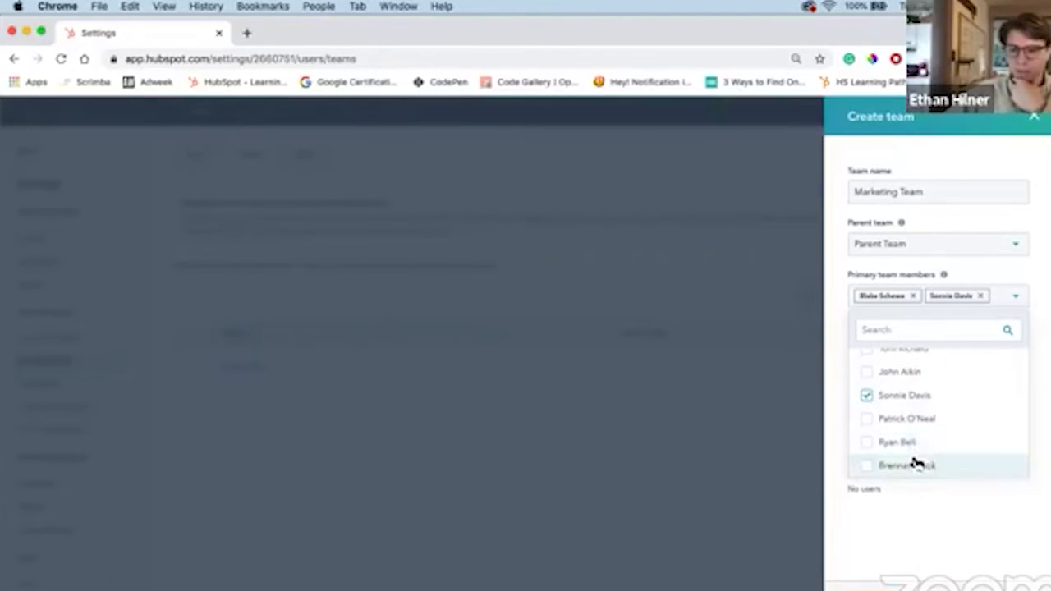
{"action": "left_click", "coordinate": [917, 464]}
{"action": "left_click", "coordinate": [970, 498]}
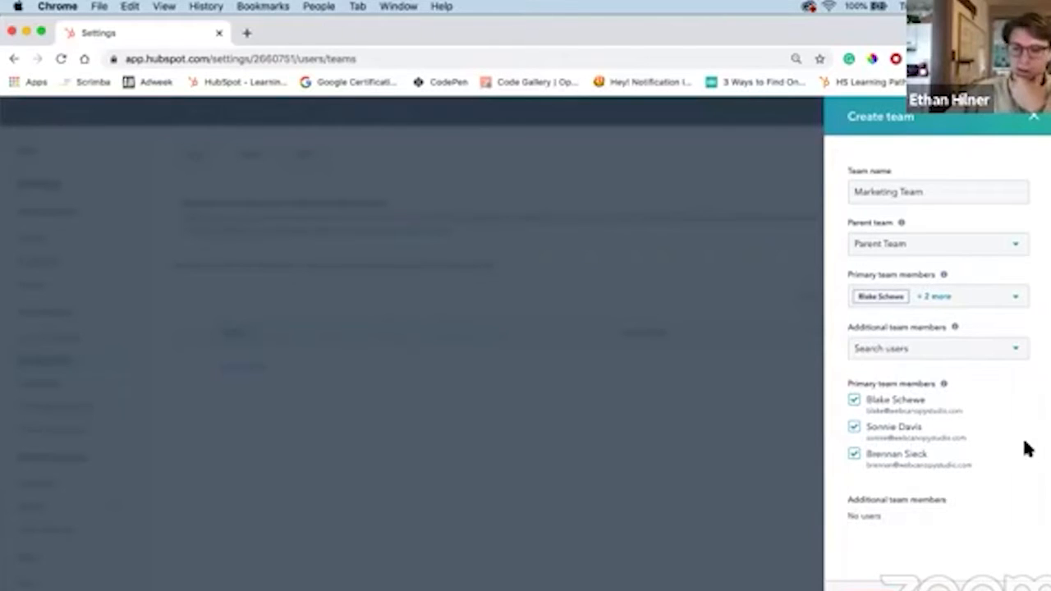
Check which users can be additional team members, and create the Marketing Team without adding any.
{"action": "left_click", "coordinate": [929, 351]}
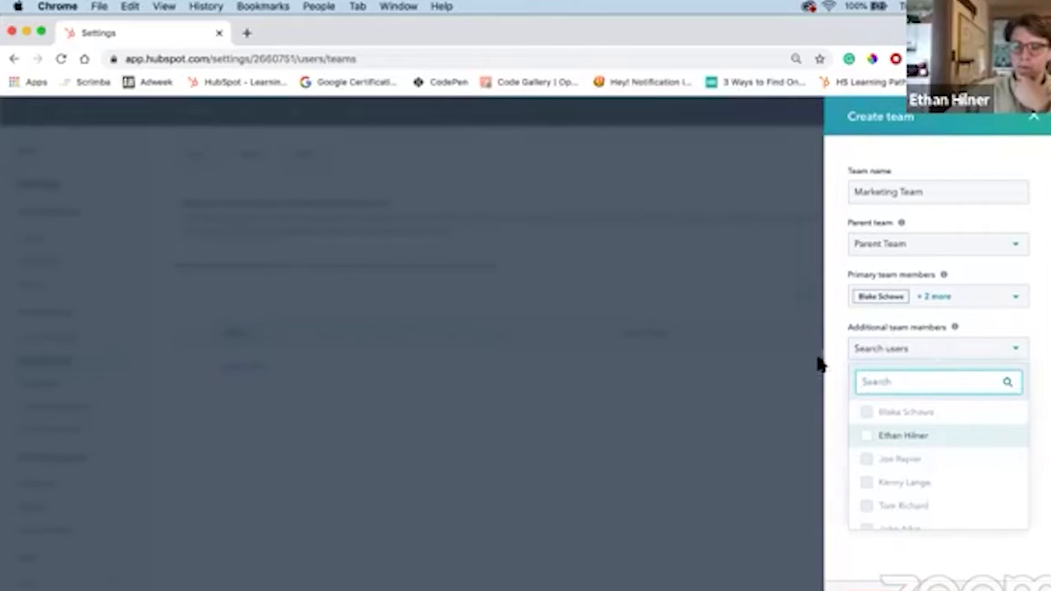
{"action": "left_click", "coordinate": [982, 328]}
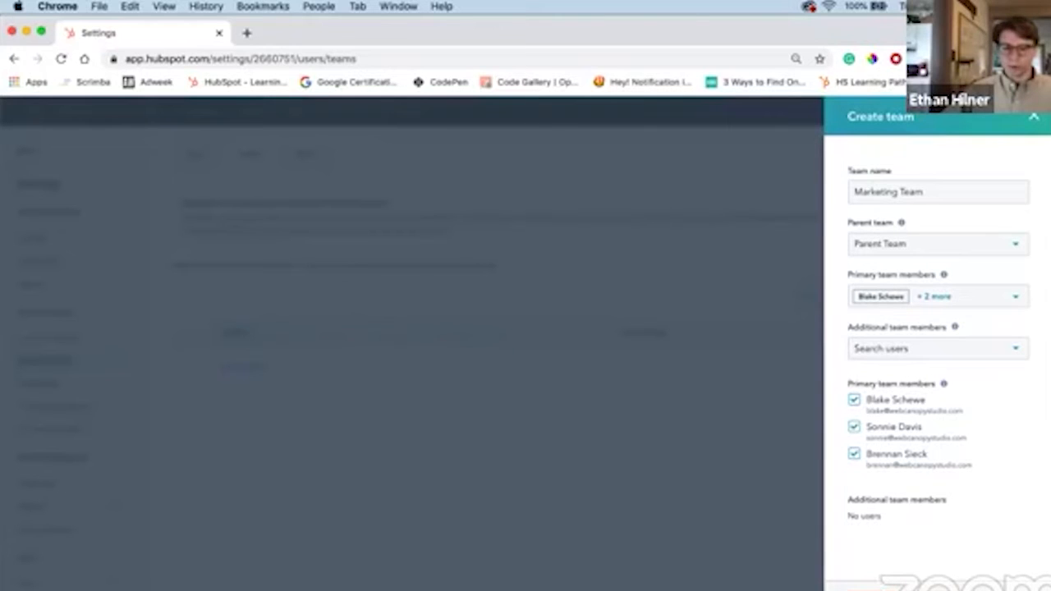
{"action": "left_click", "coordinate": [930, 577]}
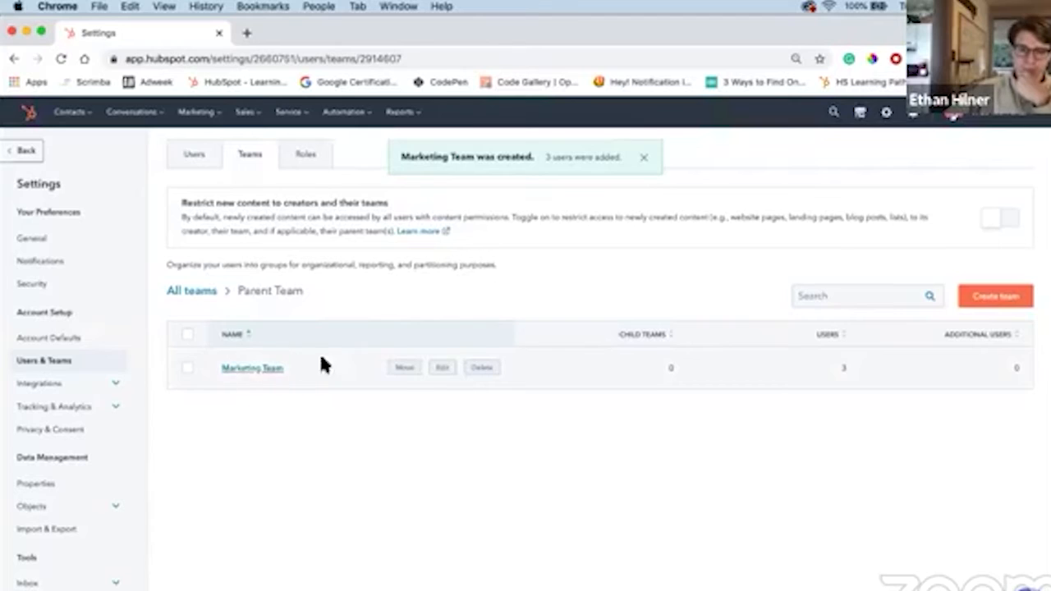
Return to the list of all teams and check the child team listed for Parent Team.
{"action": "scroll", "coordinate": [652, 418], "scroll_direction": "down", "scroll_amount": 1}
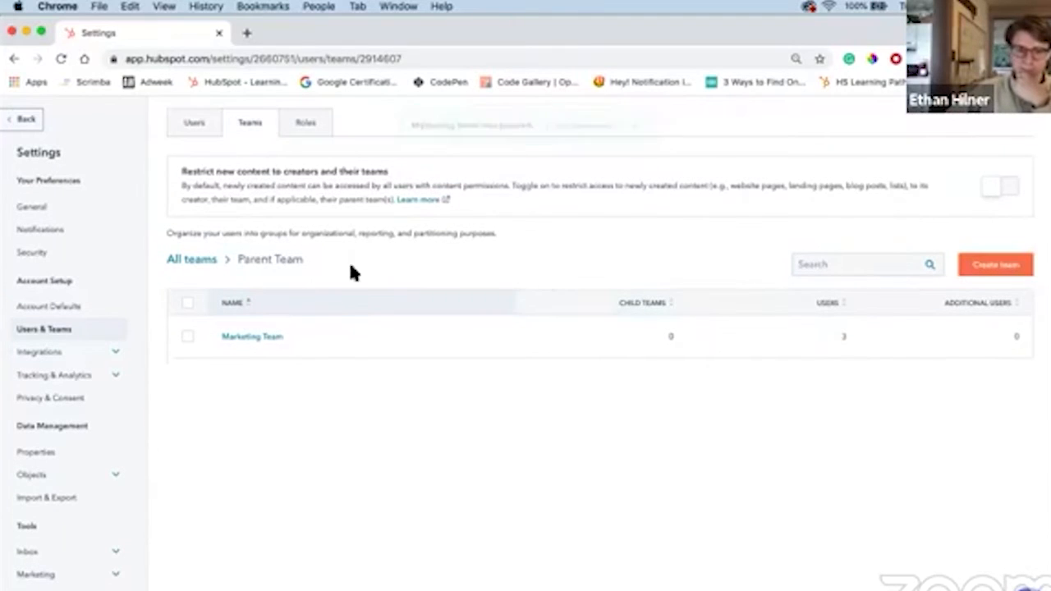
{"action": "scroll", "coordinate": [350, 271], "scroll_direction": "up", "scroll_amount": 1}
{"action": "left_click", "coordinate": [198, 279]}
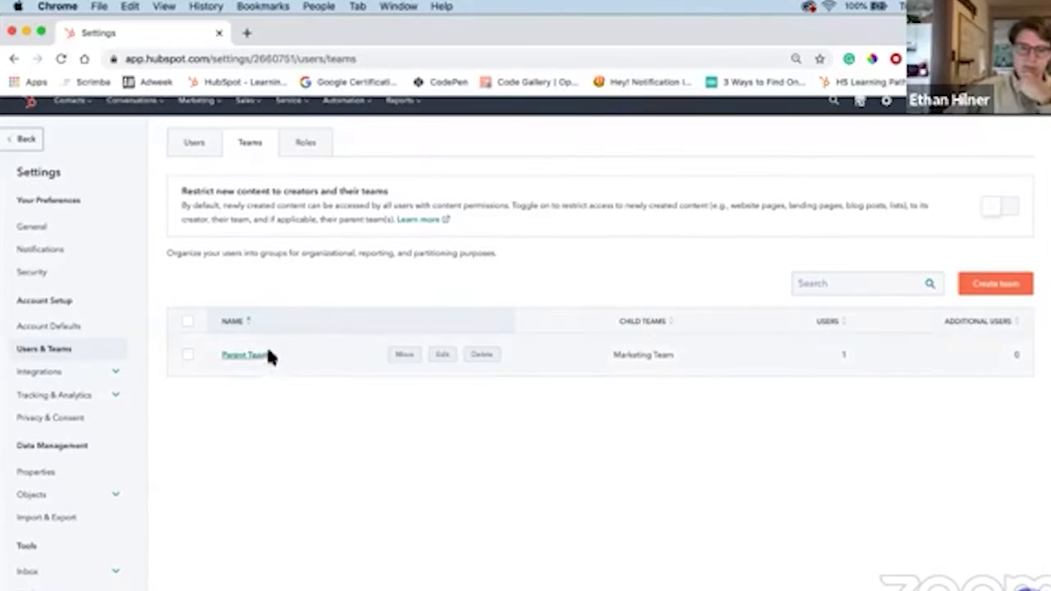
{"action": "left_click_drag", "start_coordinate": [678, 356], "coordinate": [613, 354]}
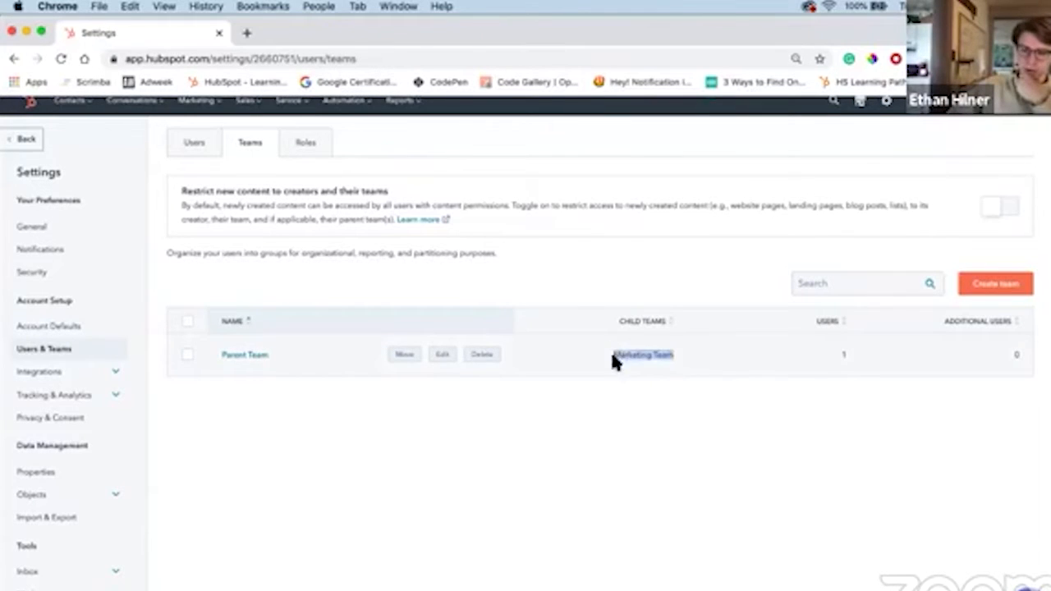
{"action": "left_click", "coordinate": [718, 386]}
{"action": "scroll", "coordinate": [714, 386], "scroll_direction": "up", "scroll_amount": 1}
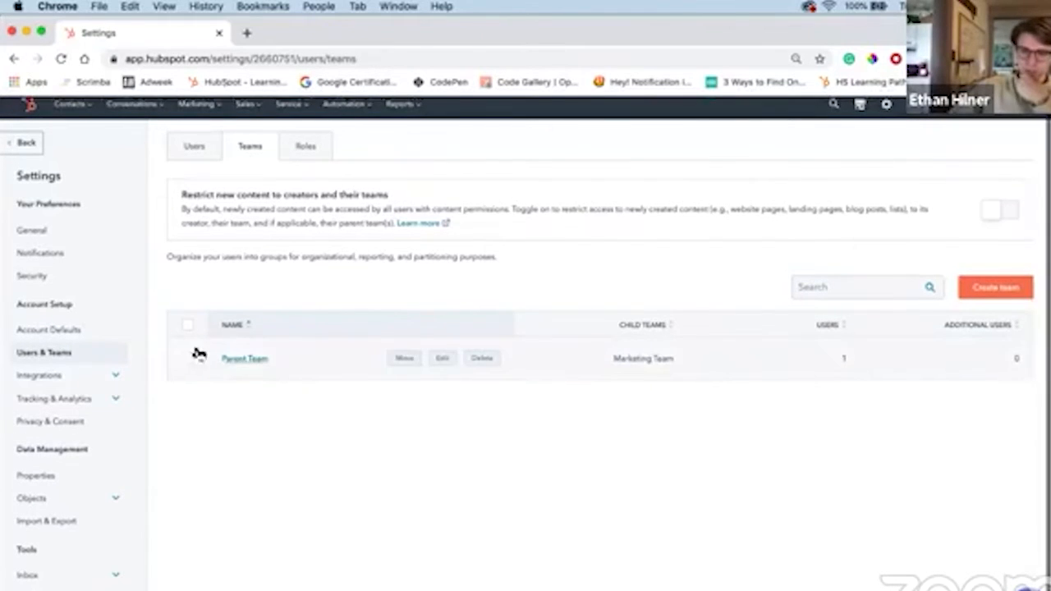
Open Parent Team and view the Marketing Team's details, closing them without changes.
{"action": "left_click", "coordinate": [241, 358]}
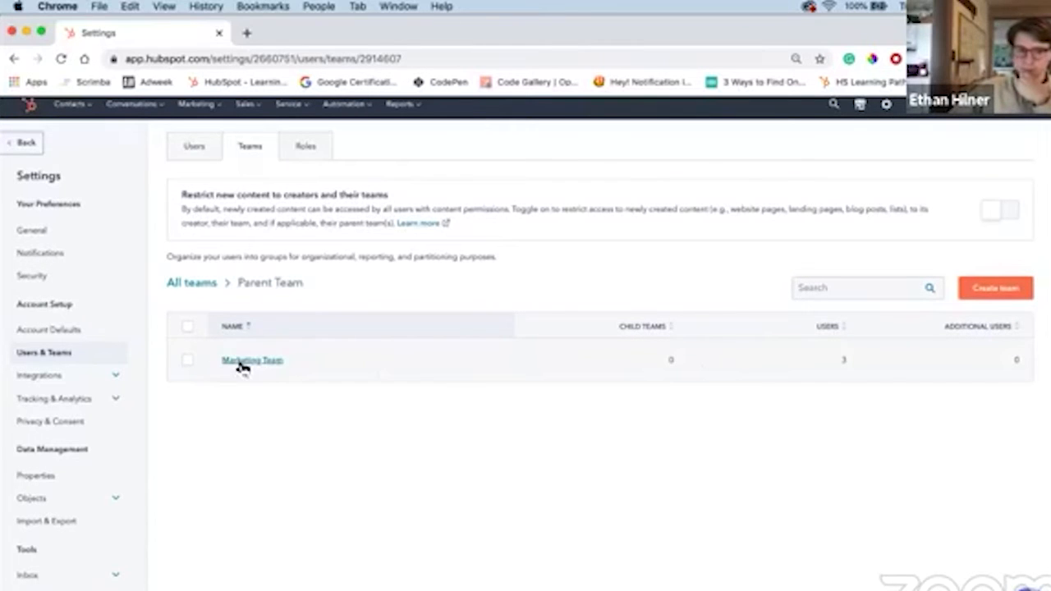
{"action": "left_click", "coordinate": [243, 362]}
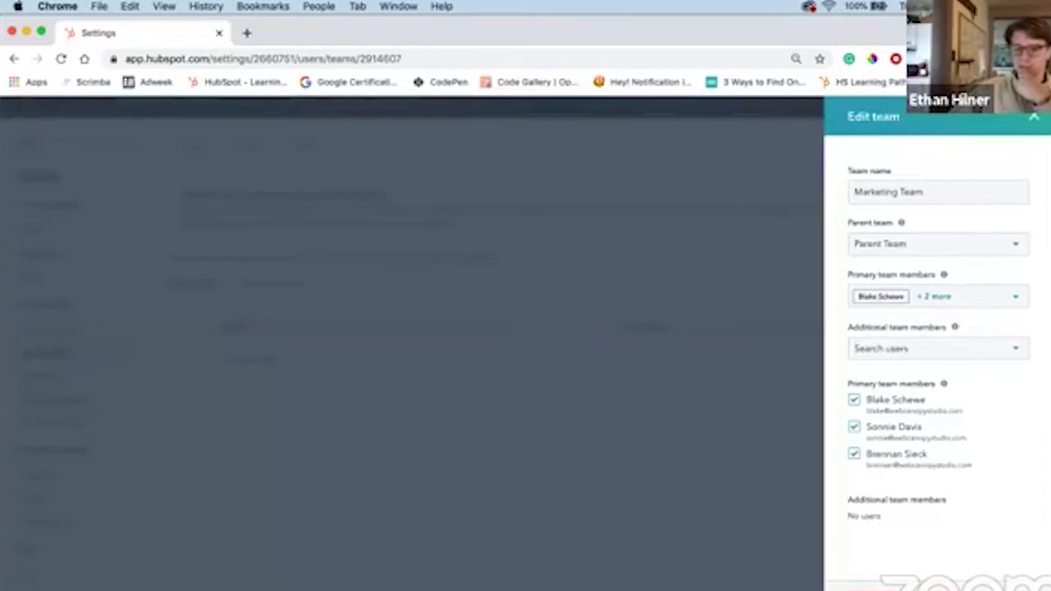
{"action": "left_click", "coordinate": [1034, 118]}
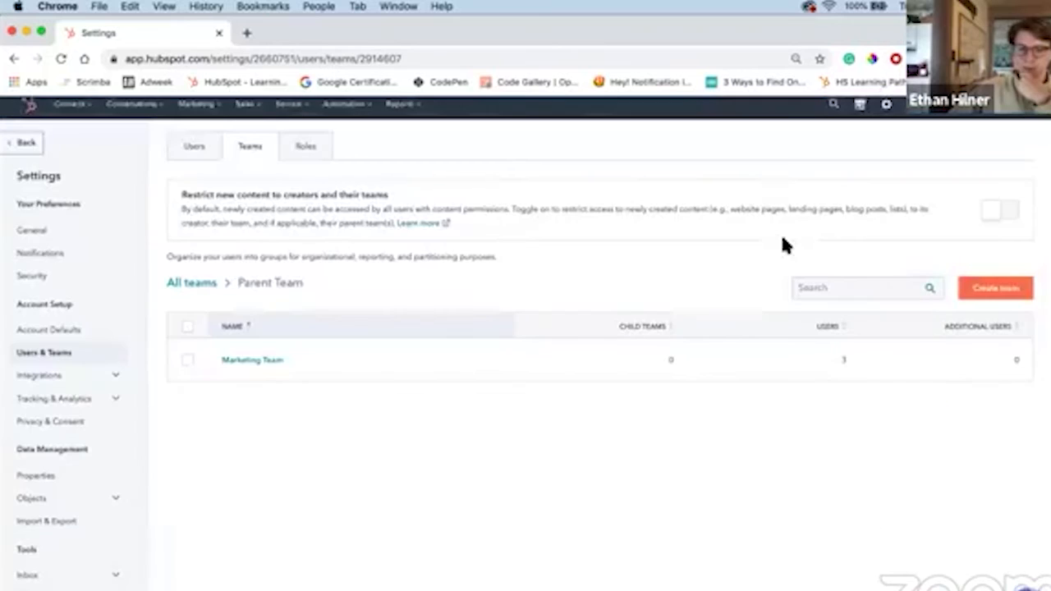
{"action": "scroll", "coordinate": [777, 234], "scroll_direction": "down", "scroll_amount": 1}
{"action": "left_click_drag", "start_coordinate": [481, 259], "coordinate": [352, 255]}
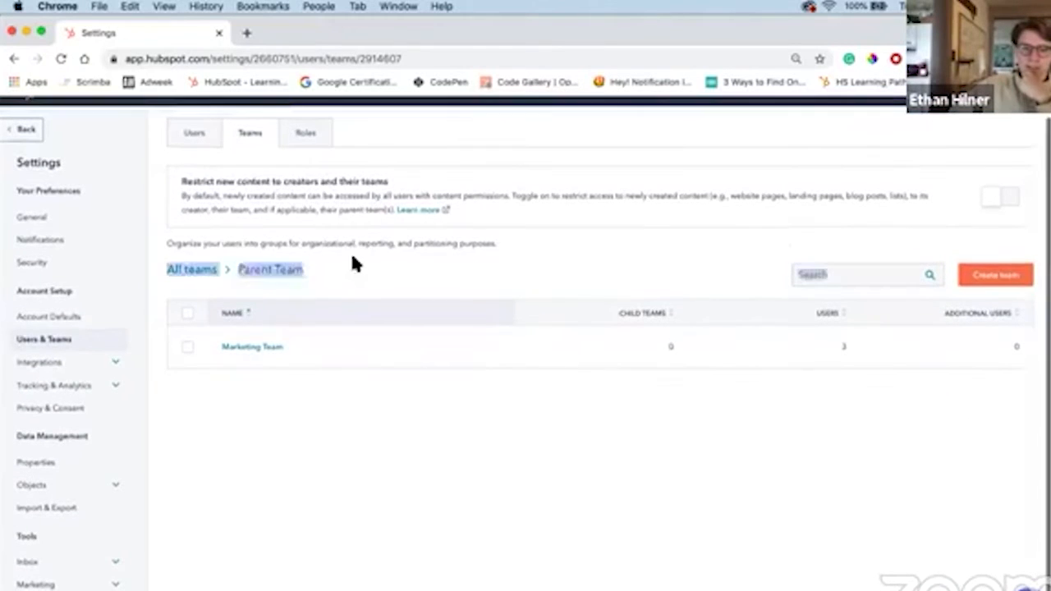
{"action": "left_click", "coordinate": [362, 256]}
{"action": "scroll", "coordinate": [361, 257], "scroll_direction": "up", "scroll_amount": 1}
{"action": "scroll", "coordinate": [874, 265], "scroll_direction": "up", "scroll_amount": 1}
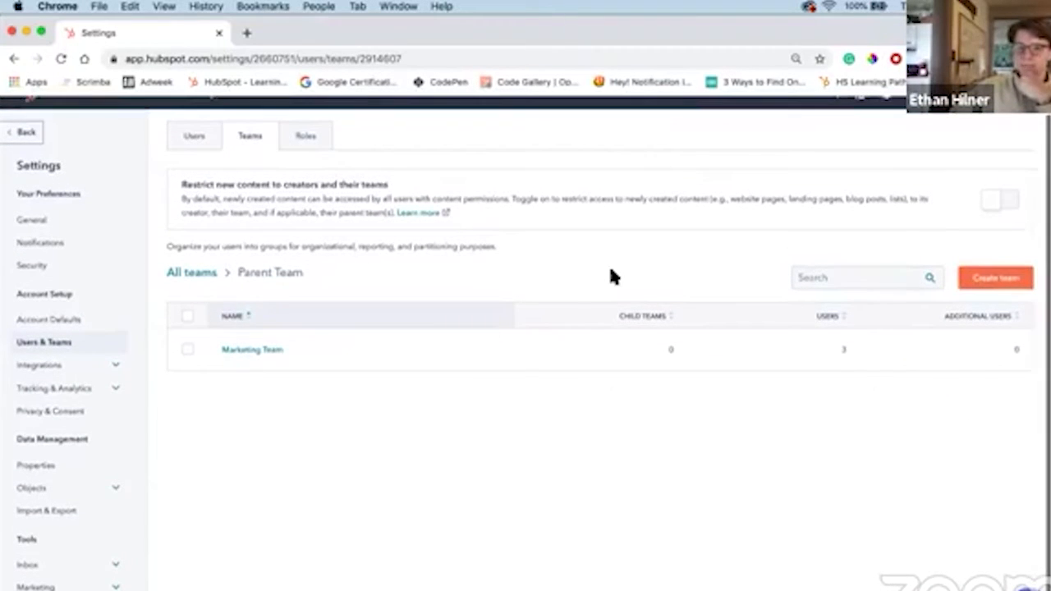
Leave Parent Team and return to the list of all teams.
{"action": "scroll", "coordinate": [610, 276], "scroll_direction": "up", "scroll_amount": 2}
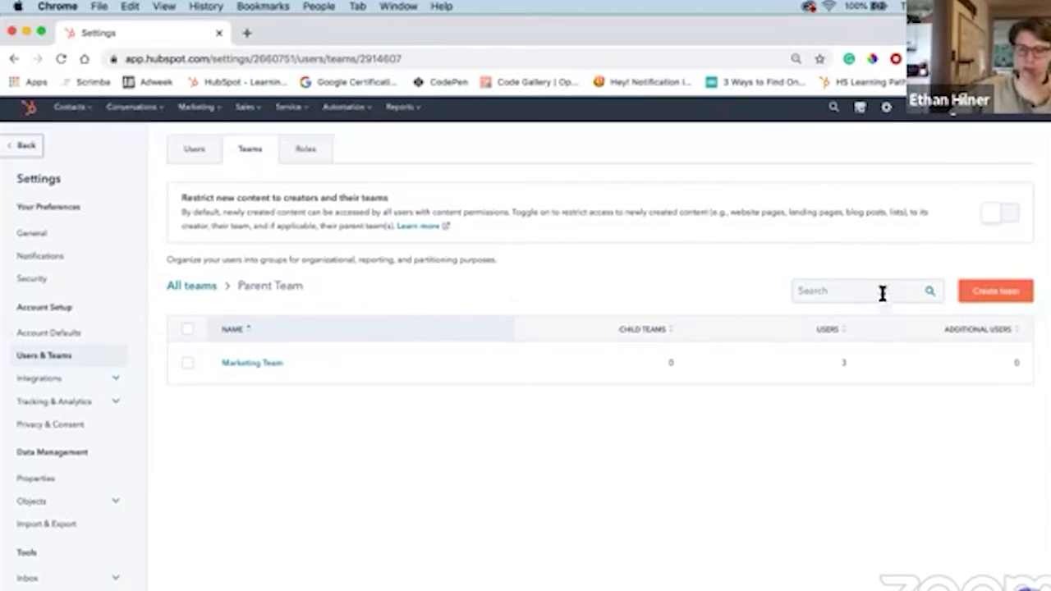
{"action": "mouse_move", "coordinate": [581, 359]}
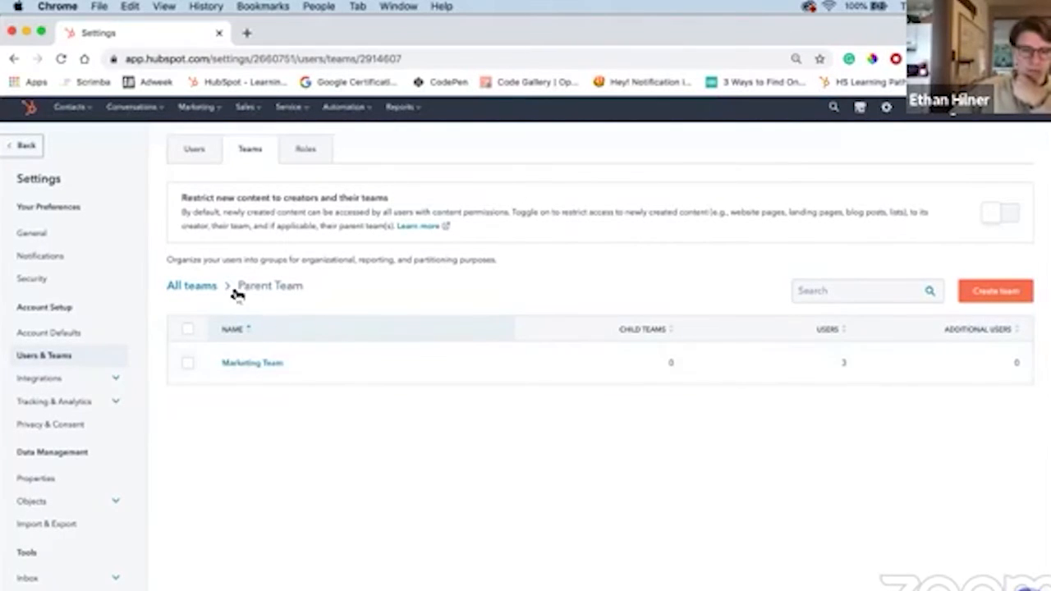
{"action": "scroll", "coordinate": [205, 287], "scroll_direction": "down", "scroll_amount": 1}
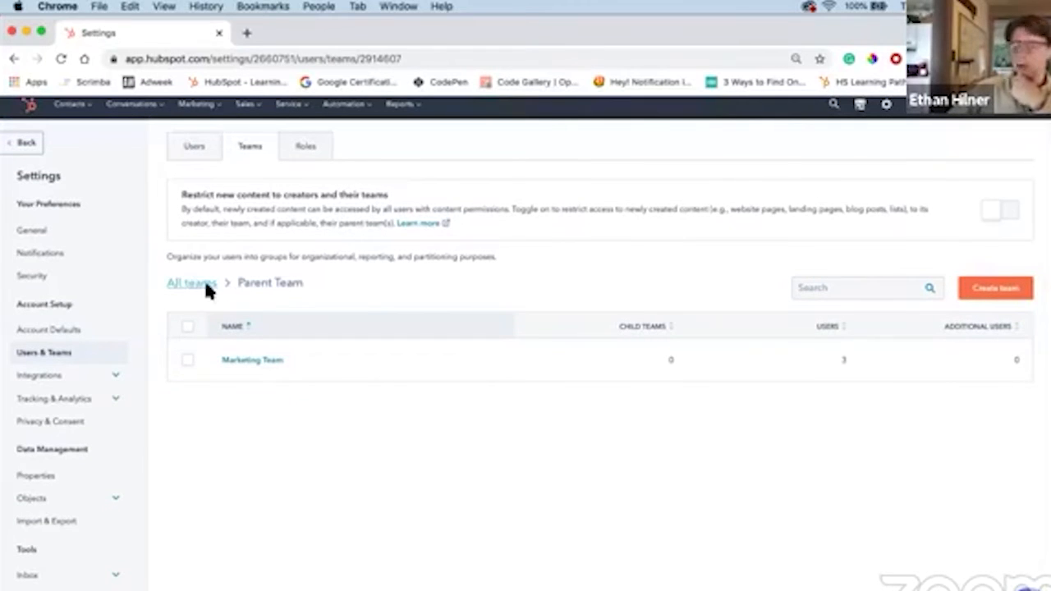
{"action": "left_click", "coordinate": [191, 283]}
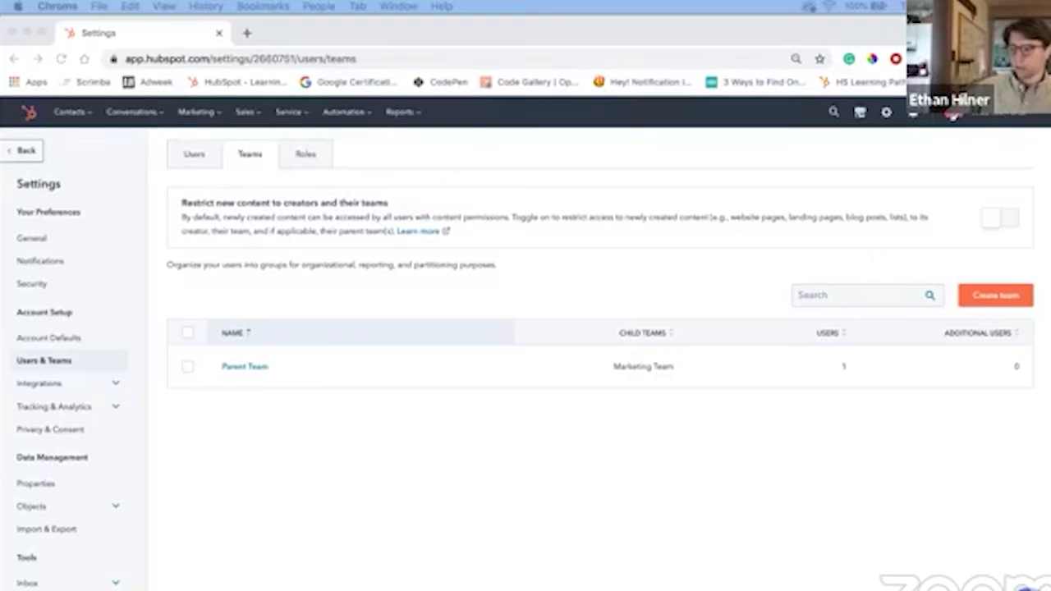
Open the list of landing pages among the website marketing tools.
{"action": "left_click", "coordinate": [200, 113]}
{"action": "mouse_move", "coordinate": [234, 261]}
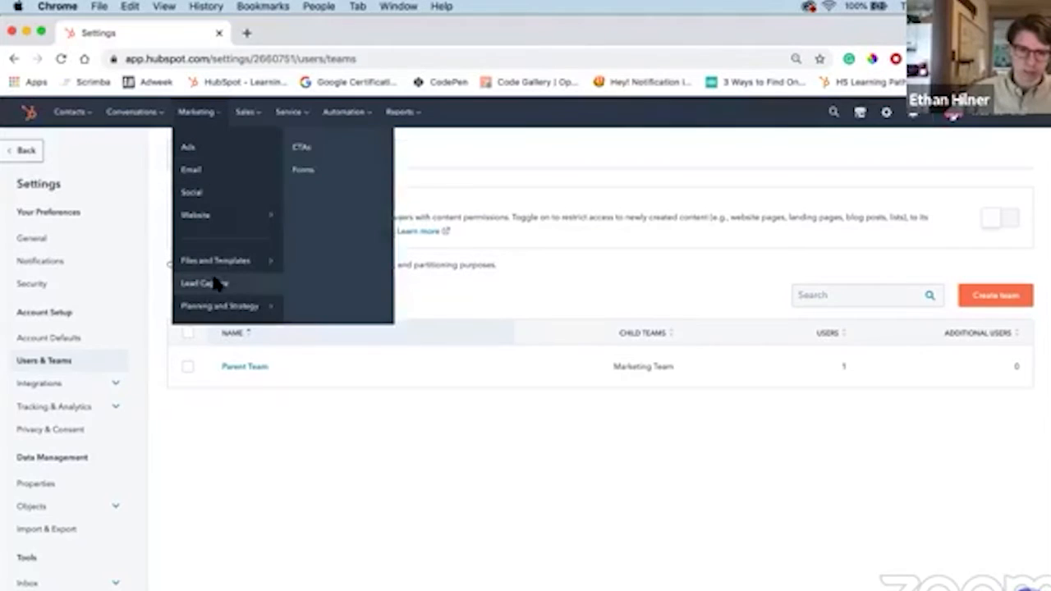
{"action": "mouse_move", "coordinate": [229, 223]}
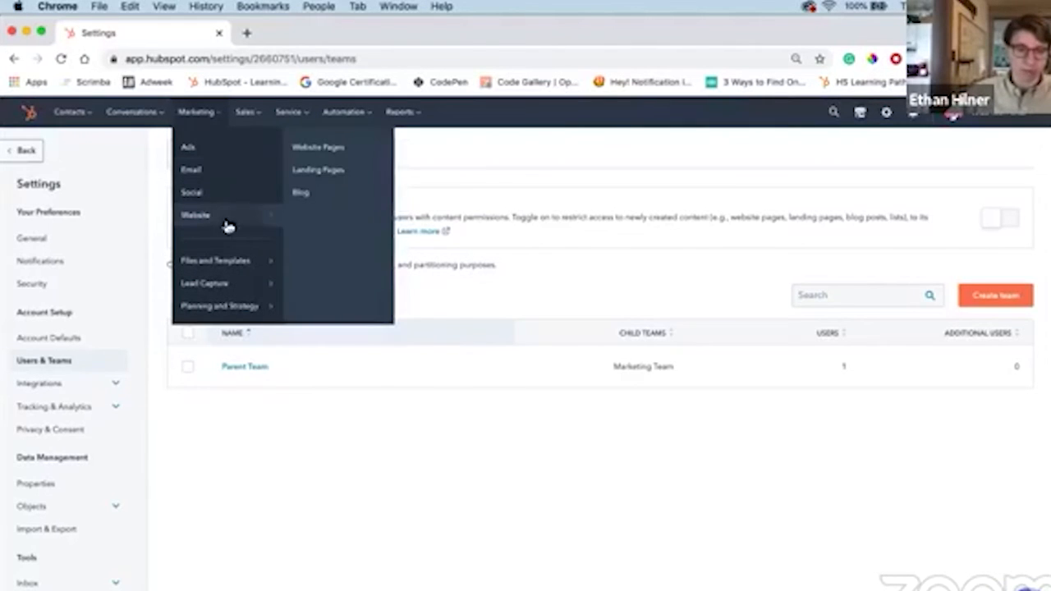
{"action": "left_click", "coordinate": [342, 174]}
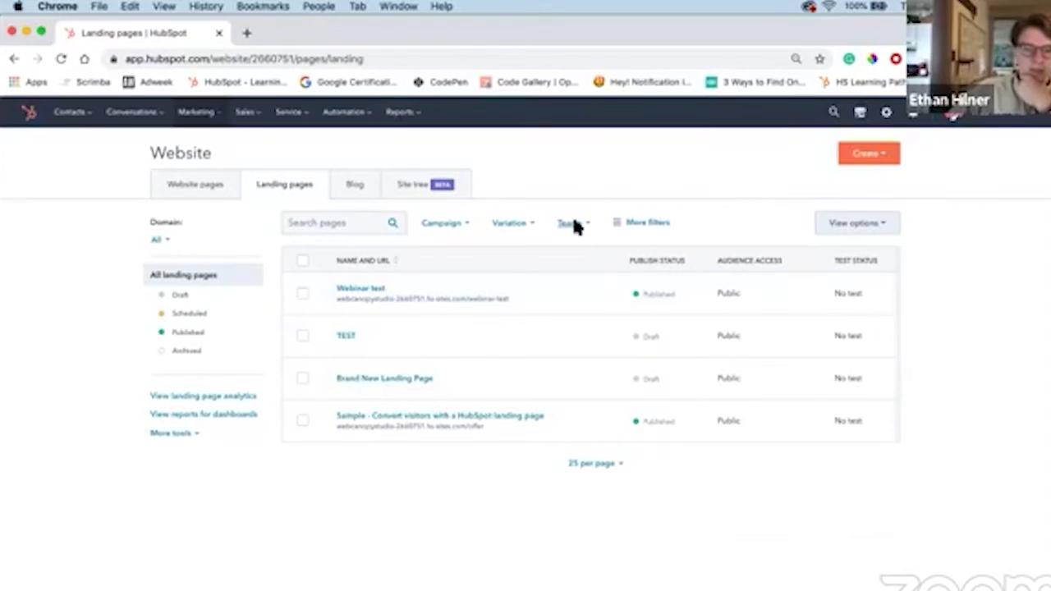
Open the user and team assignment of the TEST landing page and restrict editing to selected users and teams.
{"action": "left_click", "coordinate": [303, 338]}
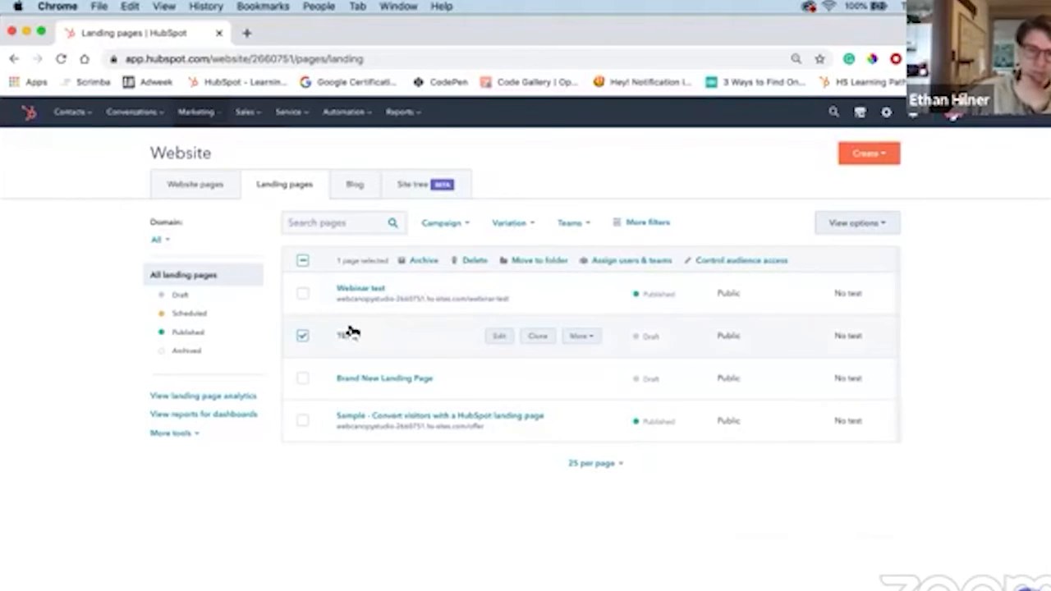
{"action": "left_click", "coordinate": [632, 260]}
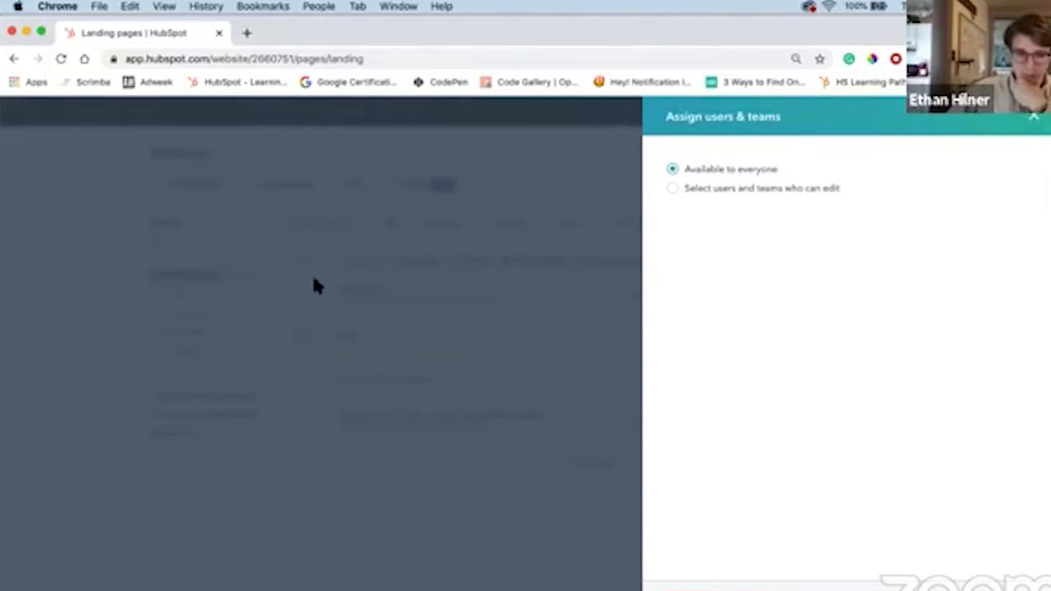
{"action": "left_click", "coordinate": [726, 192]}
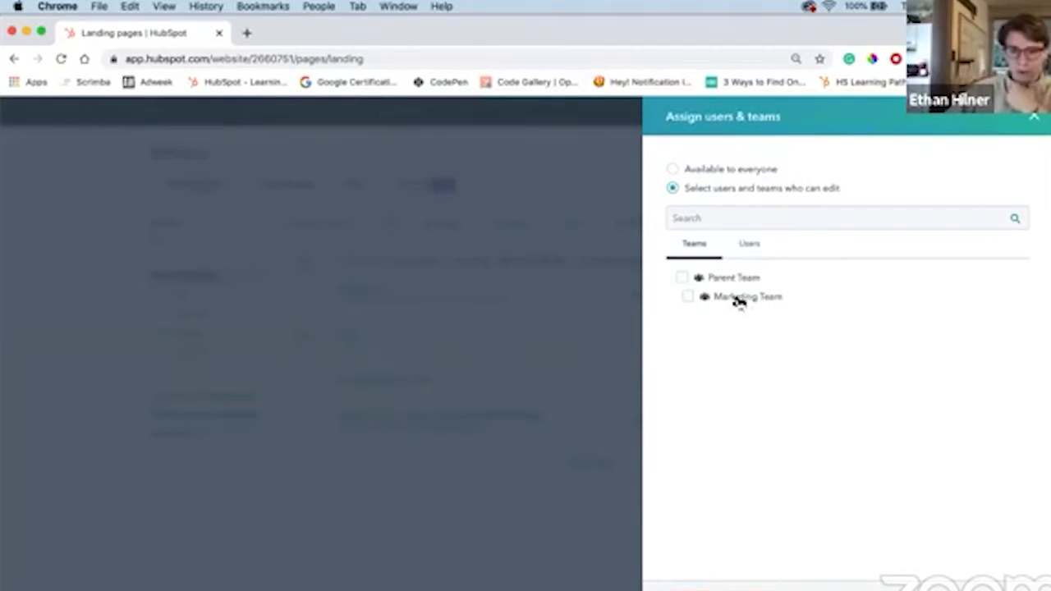
Compare the users and teams that can be assigned to the TEST page, and select Parent Team.
{"action": "left_click", "coordinate": [751, 249]}
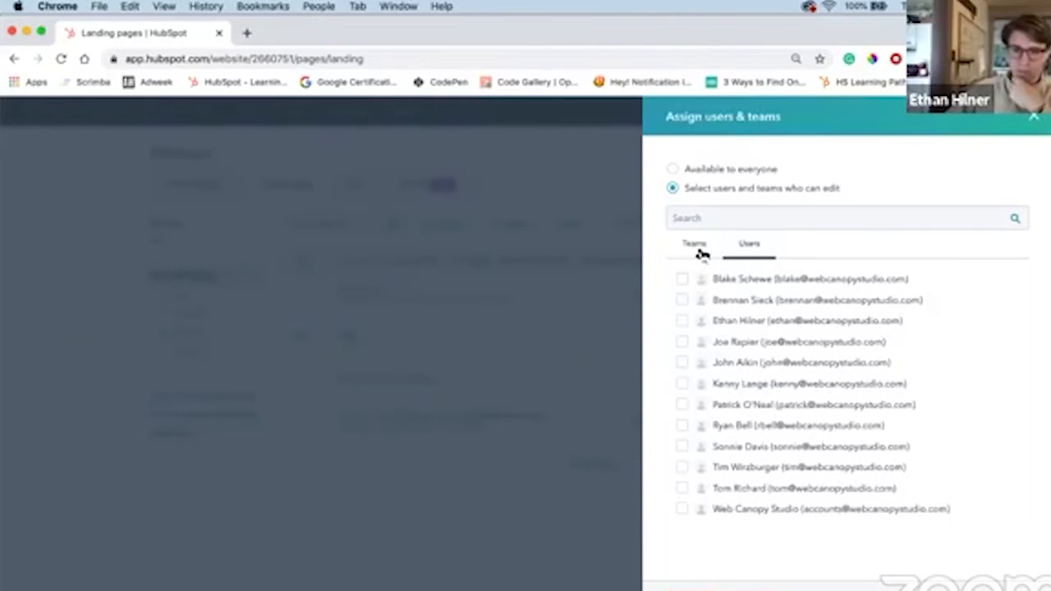
{"action": "left_click", "coordinate": [697, 249]}
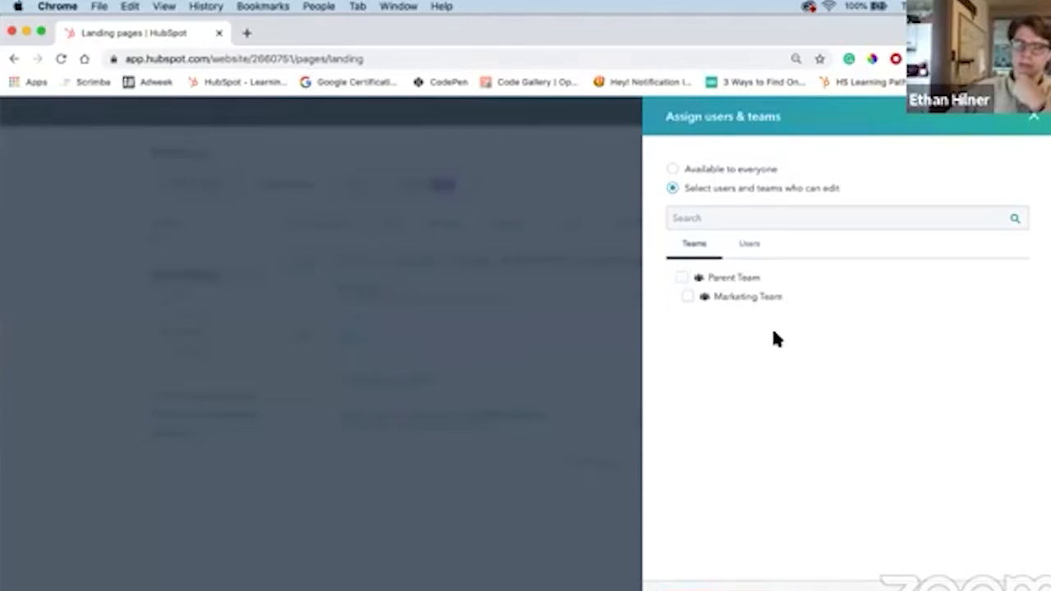
{"action": "left_click", "coordinate": [750, 251]}
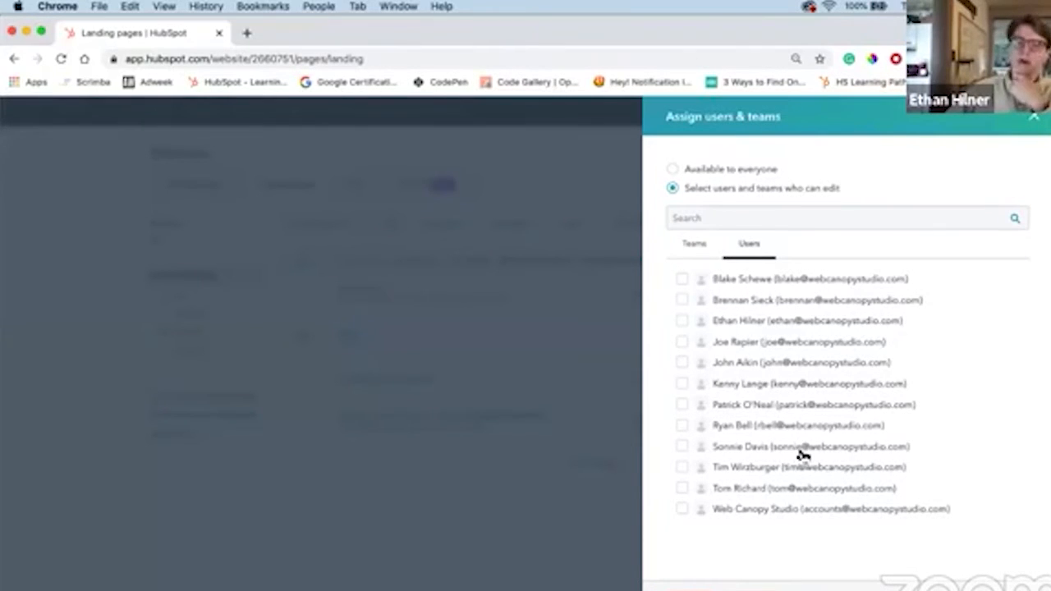
{"action": "left_click", "coordinate": [694, 256]}
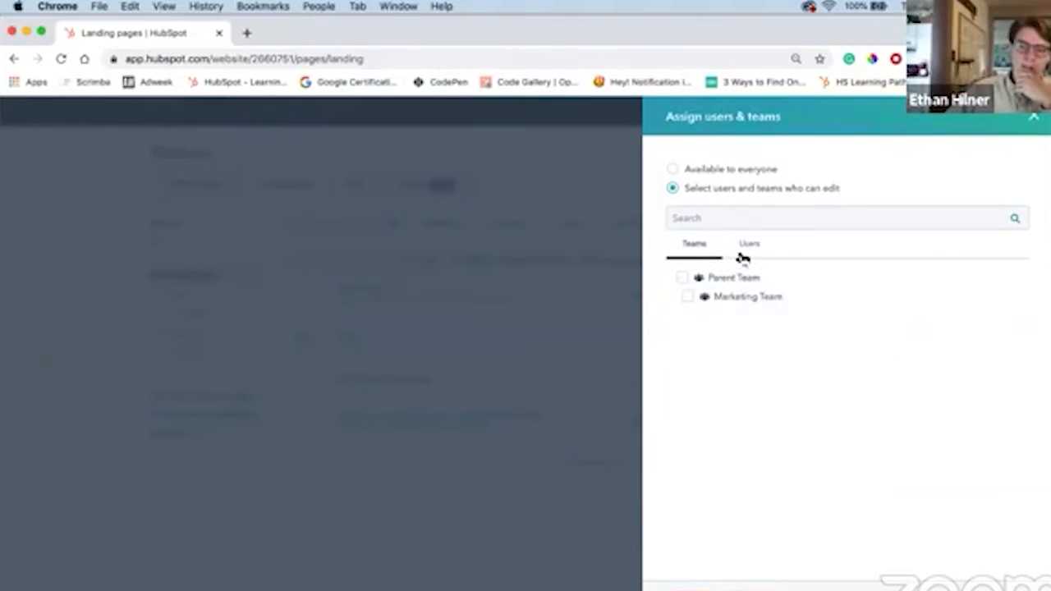
{"action": "left_click", "coordinate": [742, 256]}
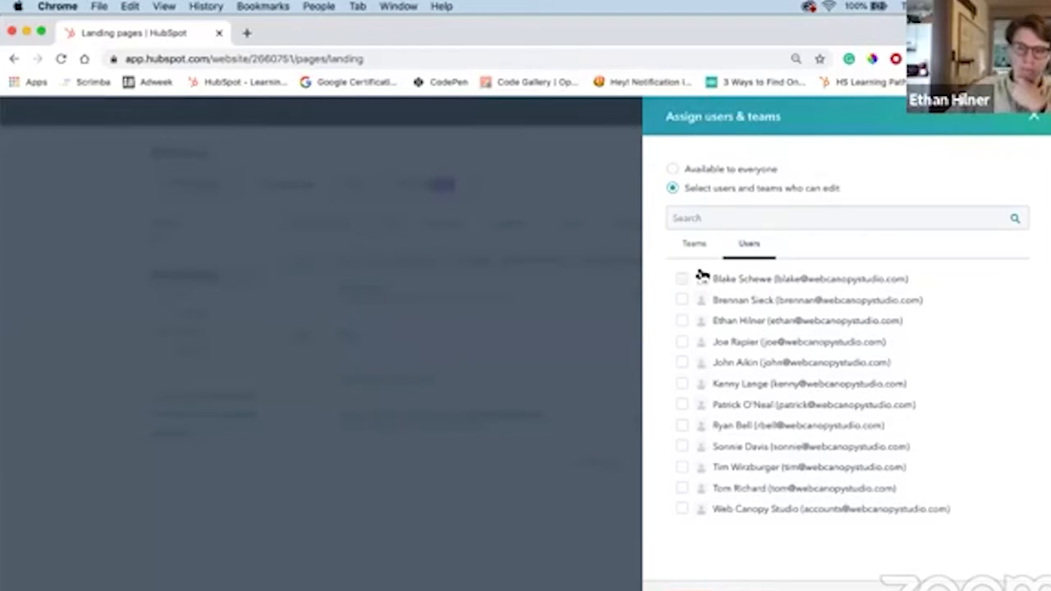
{"action": "left_click", "coordinate": [690, 244]}
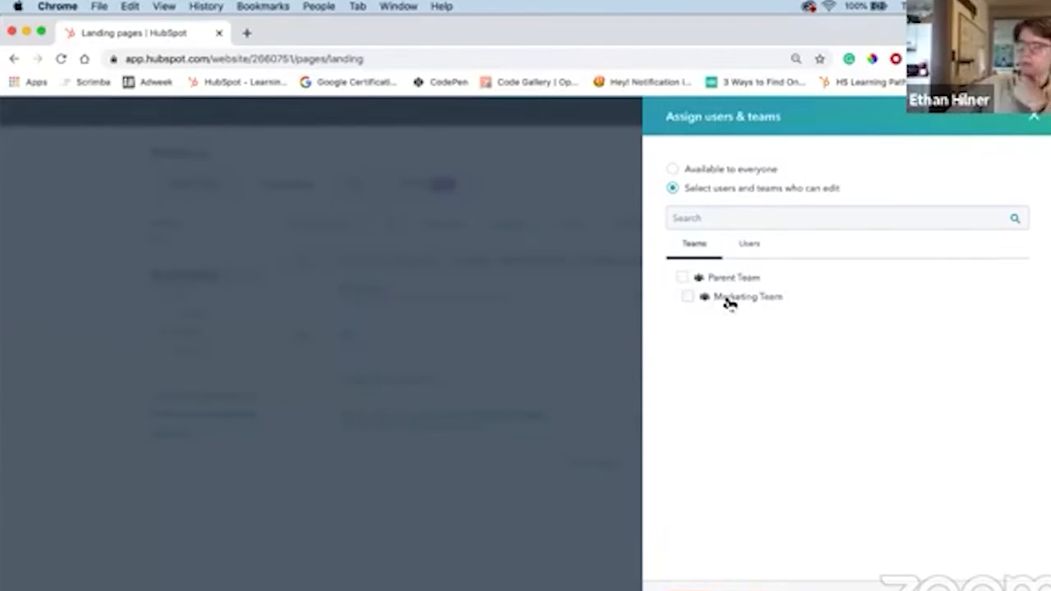
{"action": "left_click", "coordinate": [683, 278]}
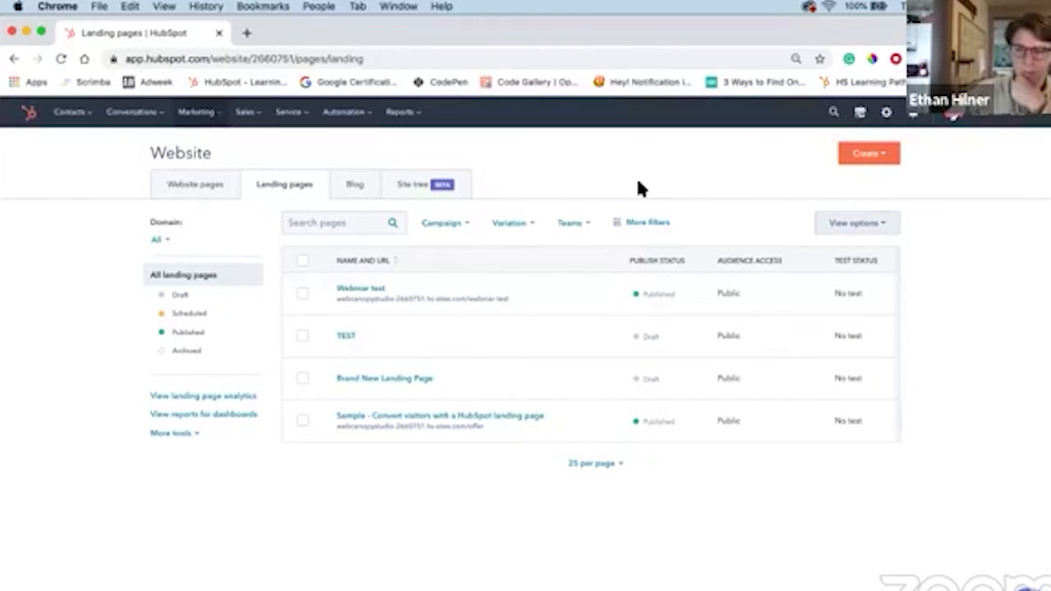
Look through the landing page list's columns, select all pages to view the bulk assignment option, and clear the selection.
{"action": "scroll", "coordinate": [774, 333], "scroll_direction": "right", "scroll_amount": 10}
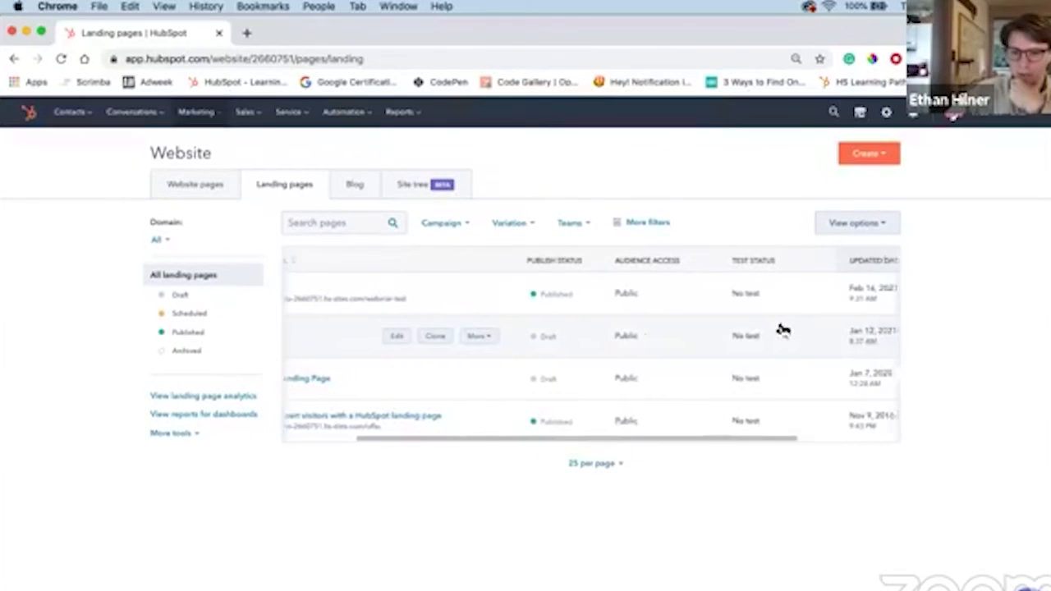
{"action": "scroll", "coordinate": [711, 271], "scroll_direction": "left", "scroll_amount": 10}
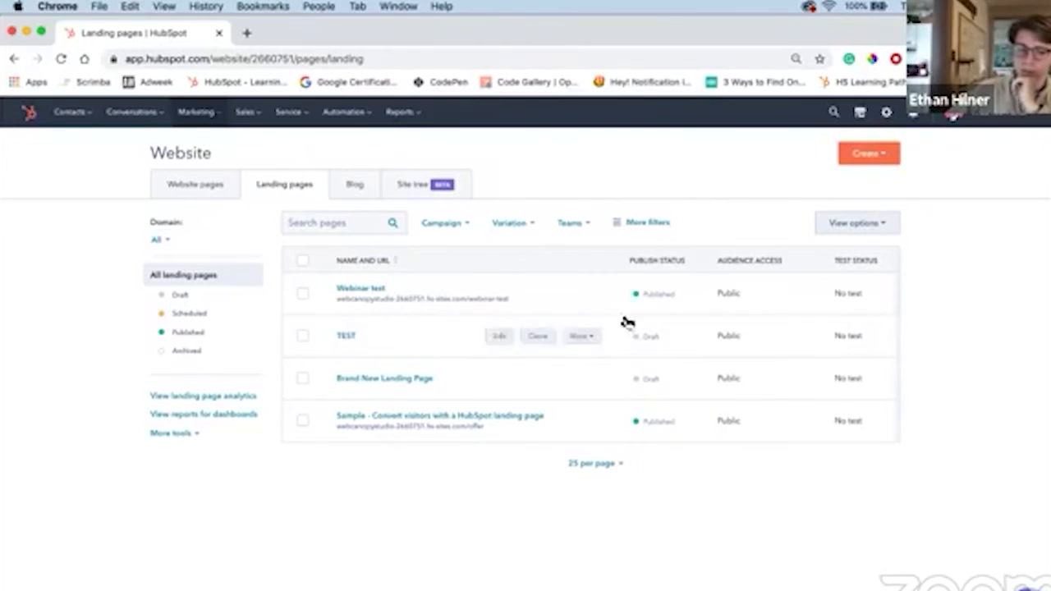
{"action": "left_click", "coordinate": [300, 261]}
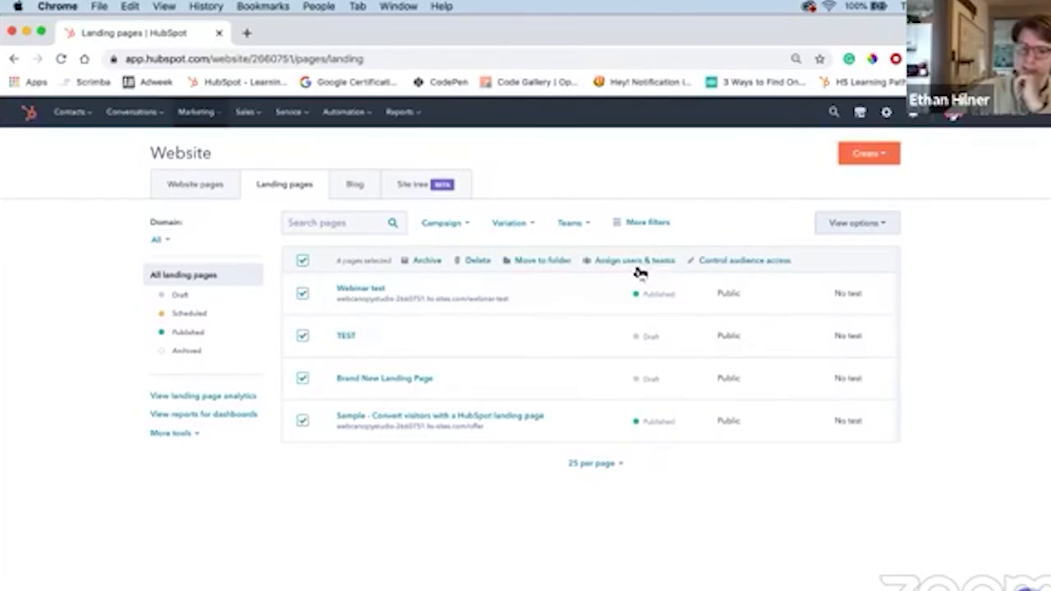
{"action": "left_click", "coordinate": [303, 261]}
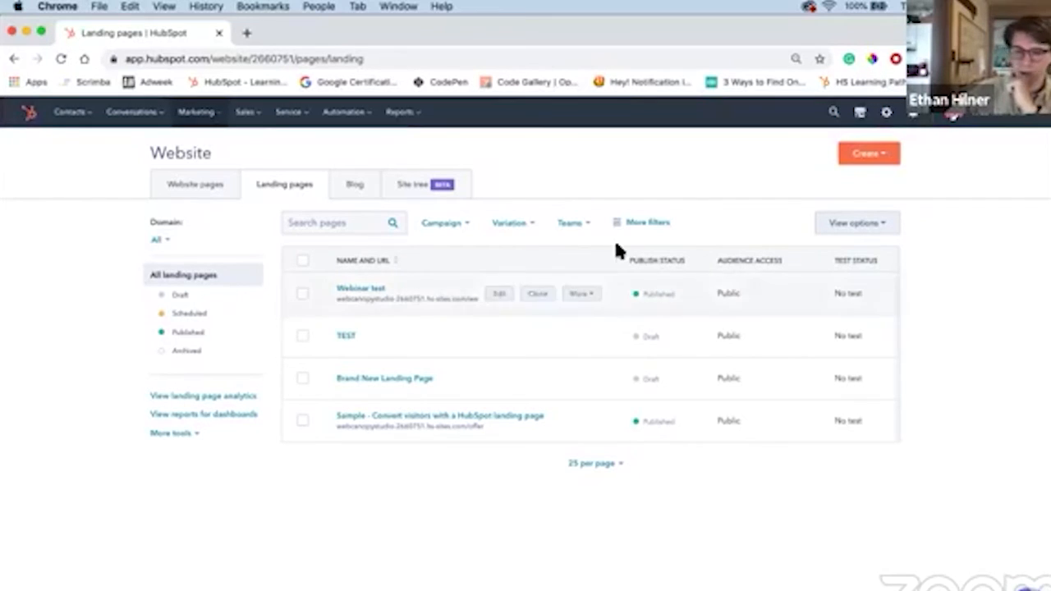
Go to the reports dashboards and switch to the Marketing Dashboard.
{"action": "left_click", "coordinate": [29, 115]}
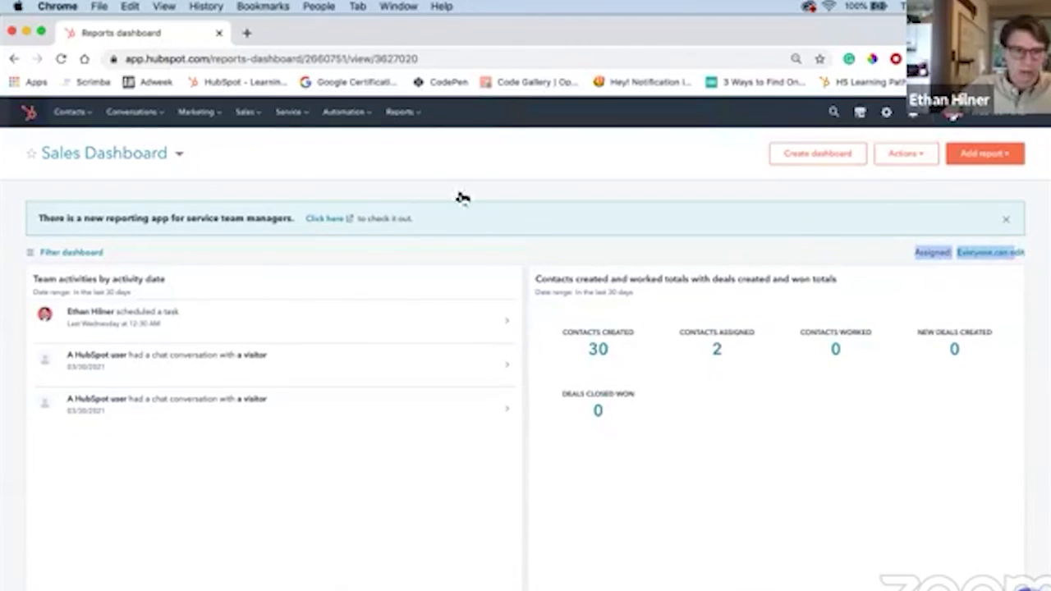
{"action": "left_click", "coordinate": [163, 150]}
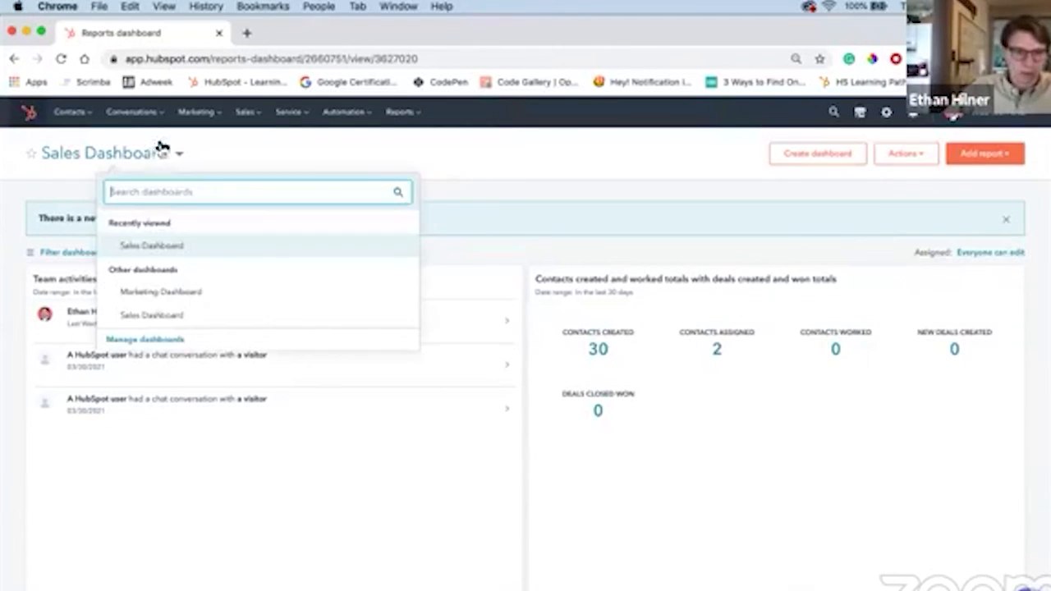
{"action": "left_click", "coordinate": [160, 292]}
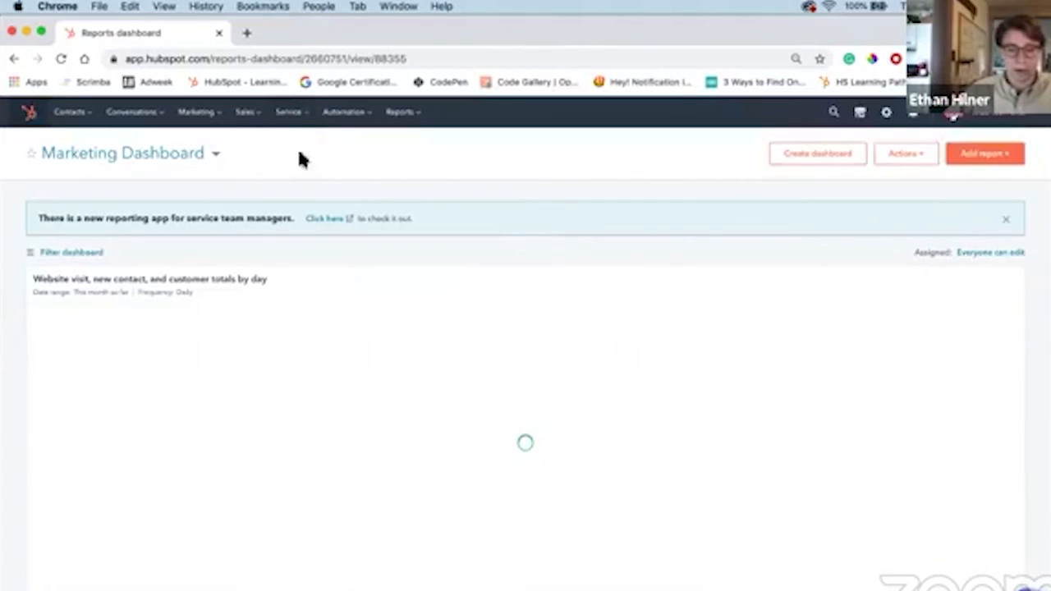
View the Marketing Dashboard's access options for only specific users and teams, including who can be assigned, and close them without saving.
{"action": "left_click", "coordinate": [1000, 254]}
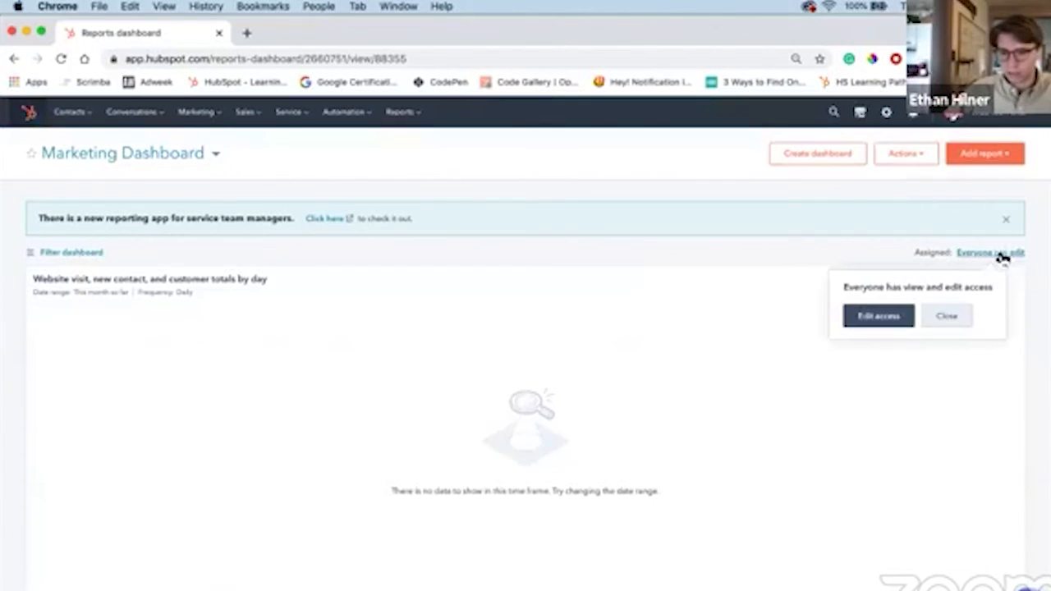
{"action": "left_click", "coordinate": [899, 319]}
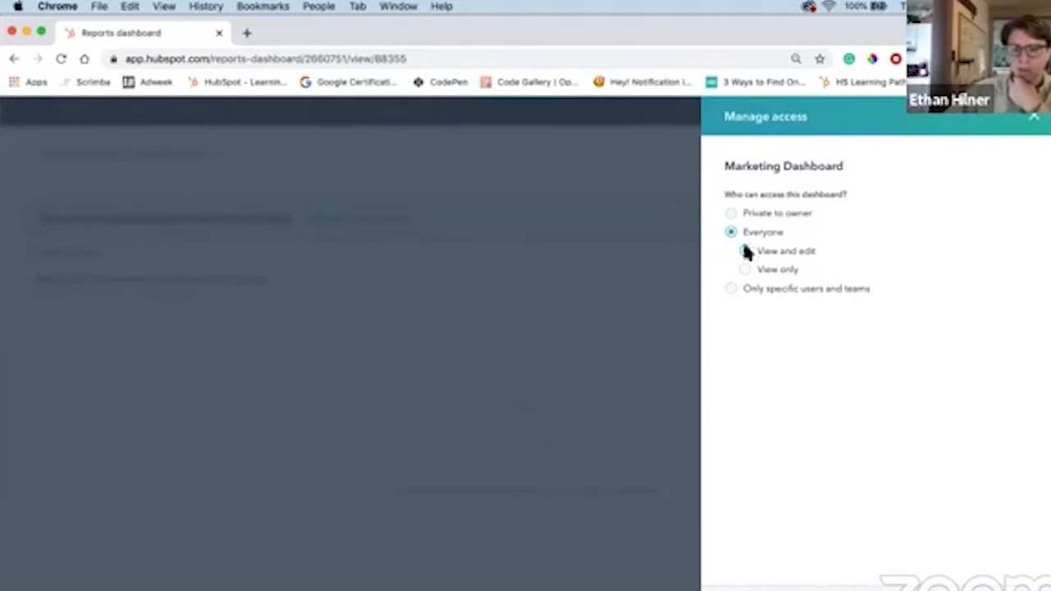
{"action": "left_click", "coordinate": [792, 289]}
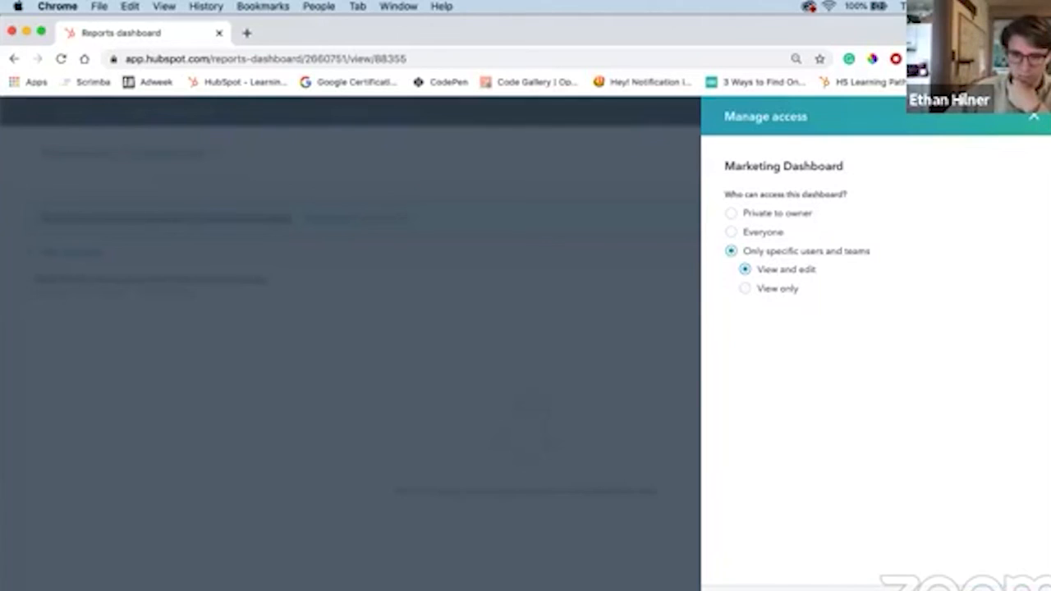
{"action": "left_click", "coordinate": [1001, 589]}
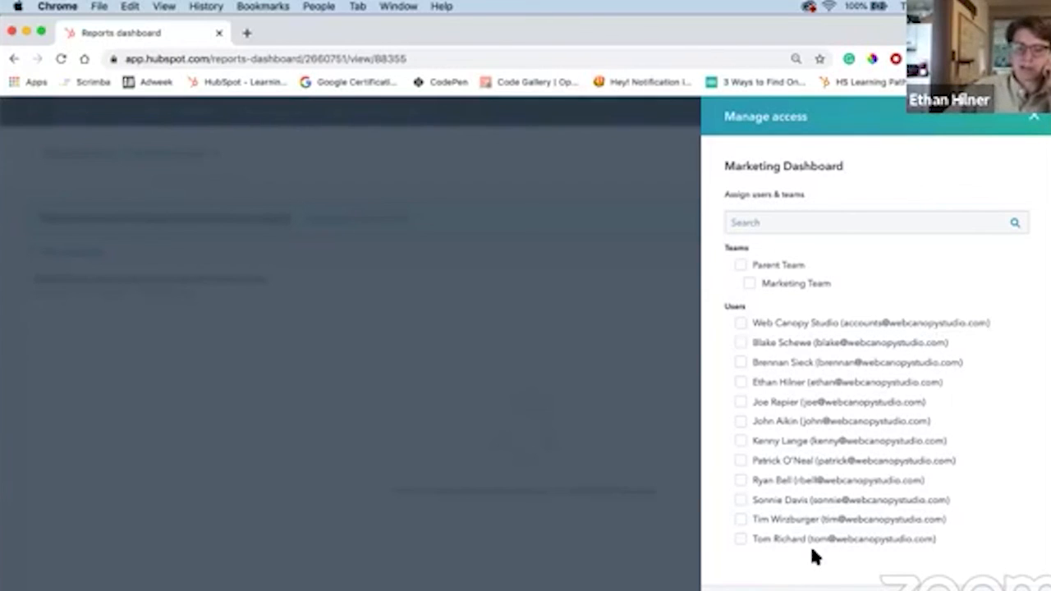
{"action": "left_click", "coordinate": [804, 589]}
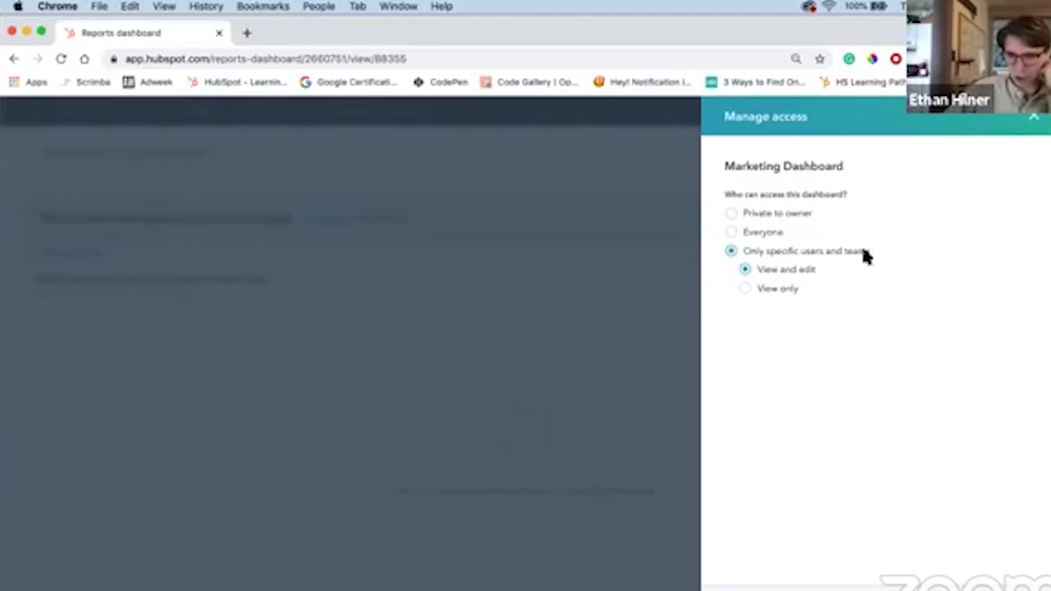
{"action": "left_click", "coordinate": [1031, 118]}
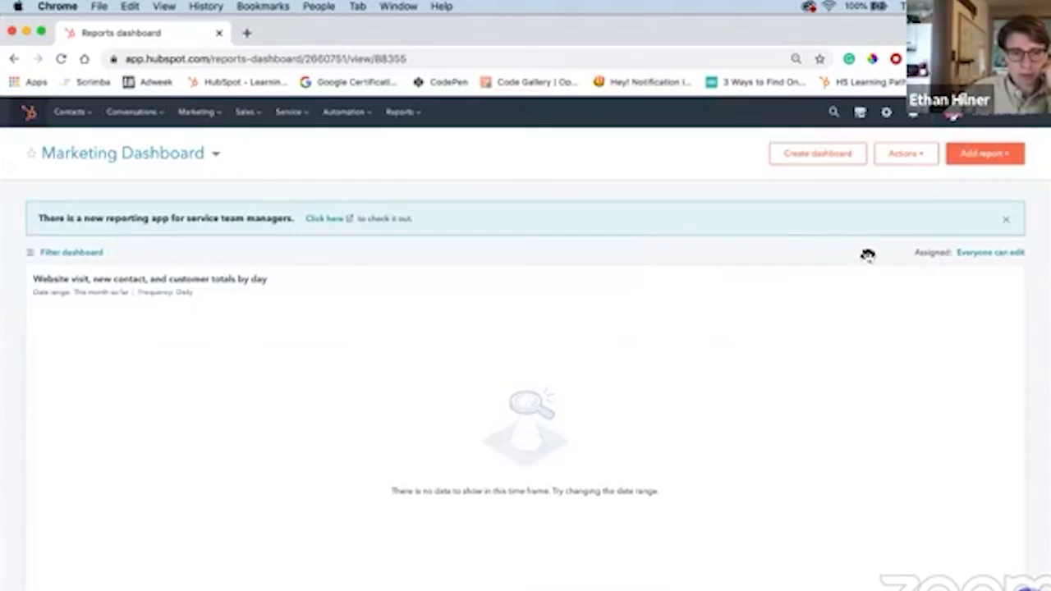
Look through all the reports on the Marketing Dashboard and return to its beginning.
{"action": "scroll", "coordinate": [682, 283], "scroll_direction": "down", "scroll_amount": 3}
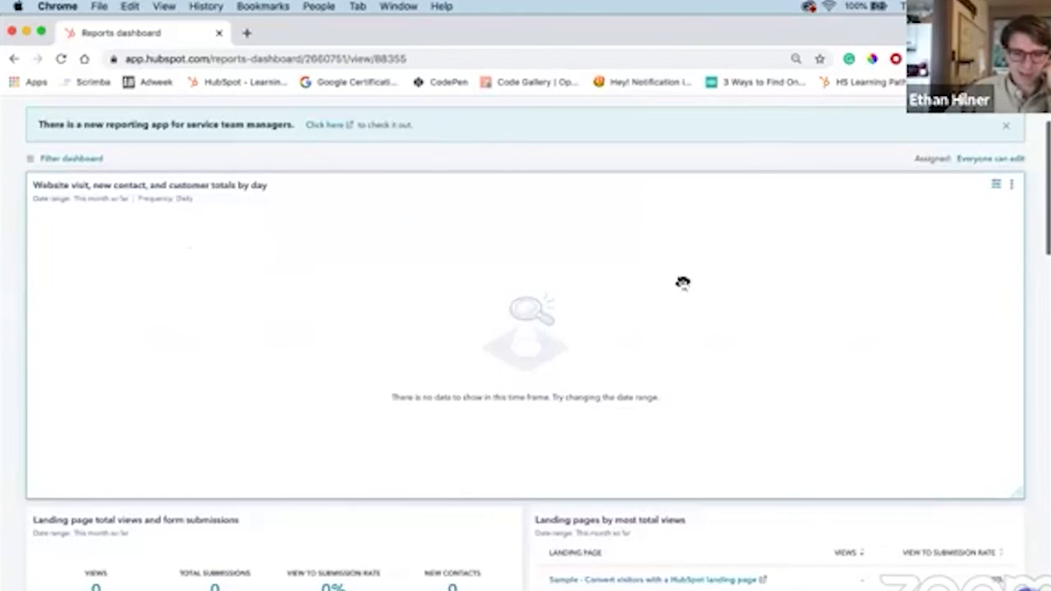
{"action": "scroll", "coordinate": [682, 282], "scroll_direction": "down", "scroll_amount": 15}
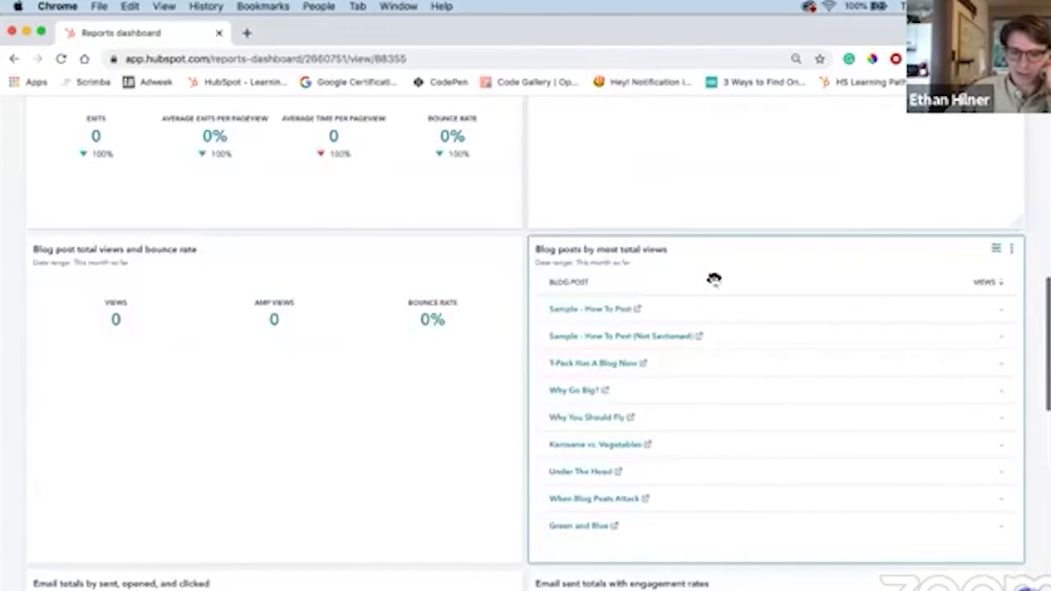
{"action": "scroll", "coordinate": [715, 279], "scroll_direction": "down", "scroll_amount": 15}
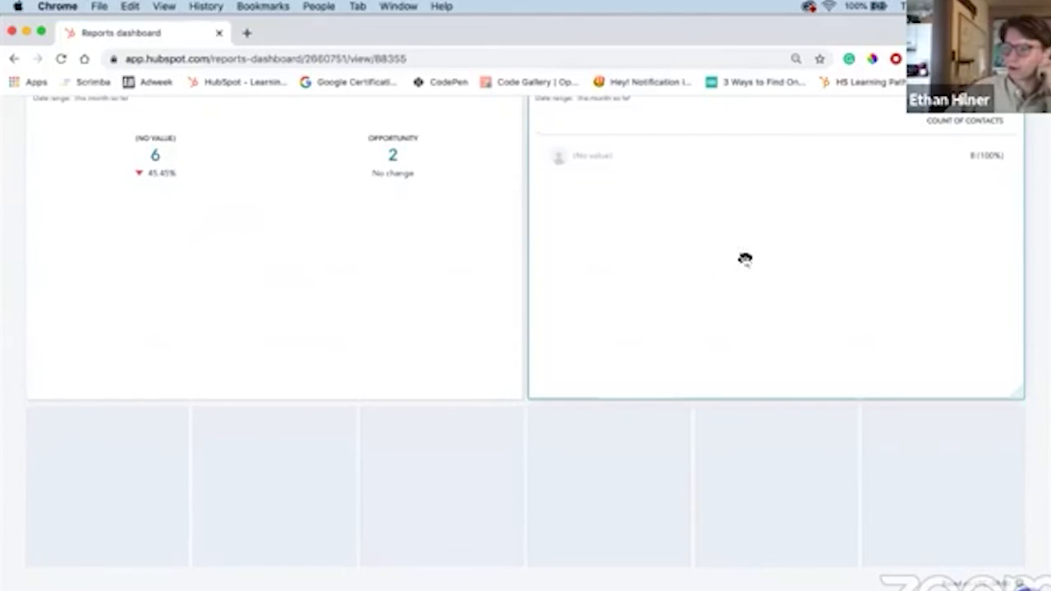
{"action": "scroll", "coordinate": [743, 257], "scroll_direction": "up", "scroll_amount": 20}
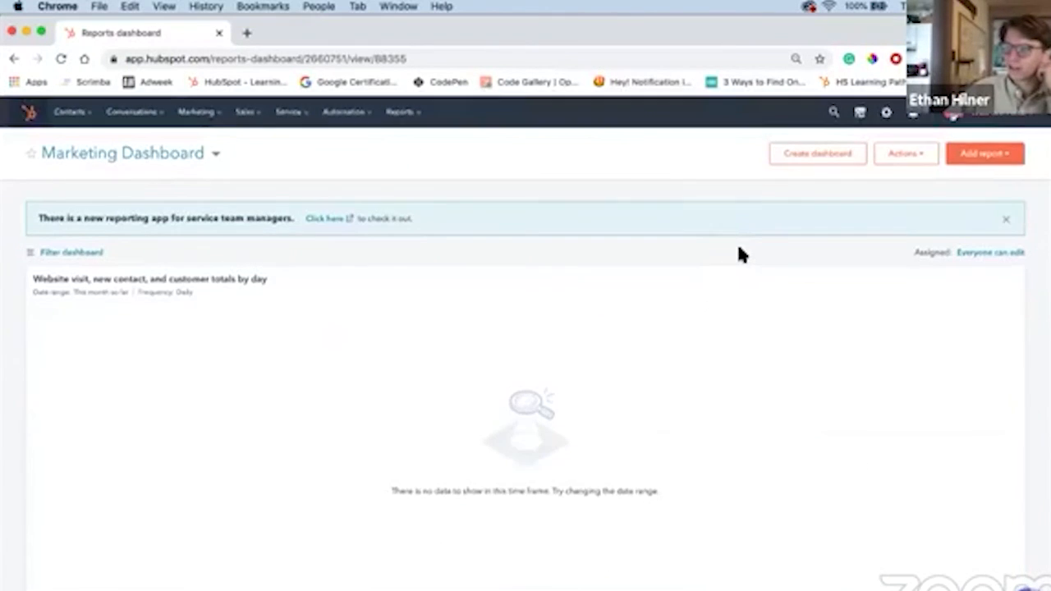